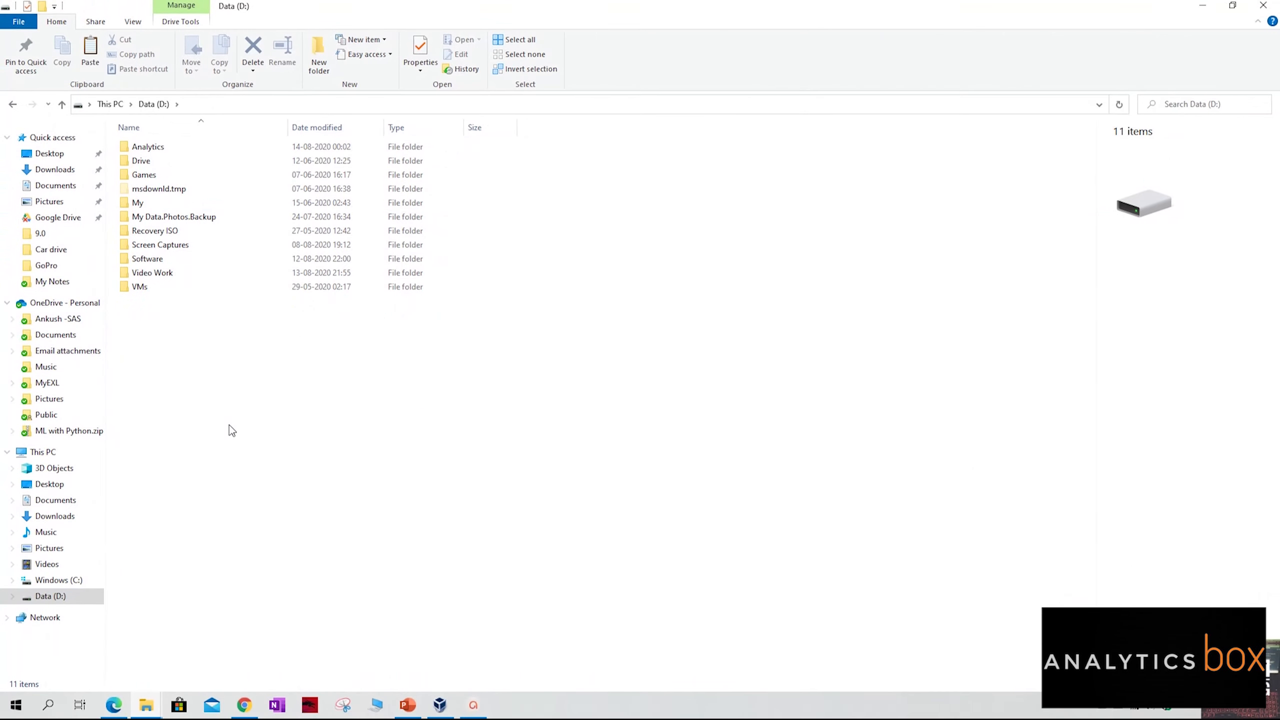
- Create a folder named "SAS univ Edition Image" on the Data (D:) drive and open it
key("ctrl+shift+n")
type("SAS u")
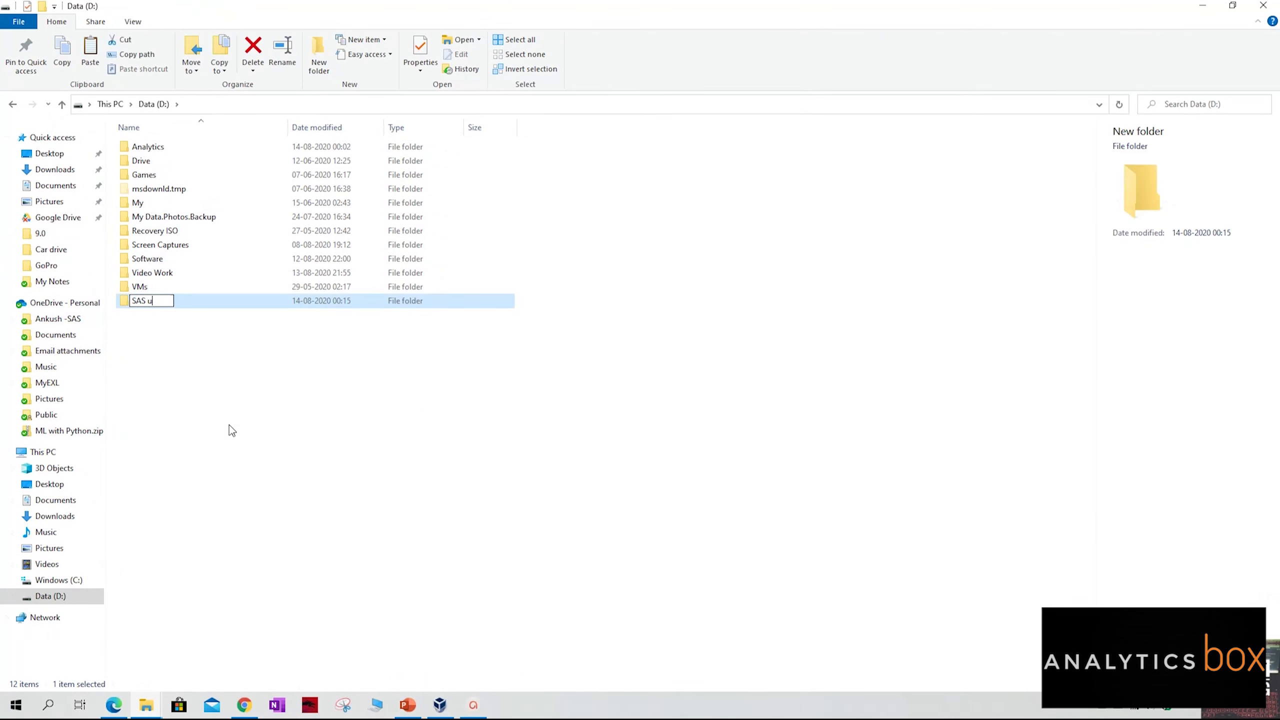
type("niv Edition Image")
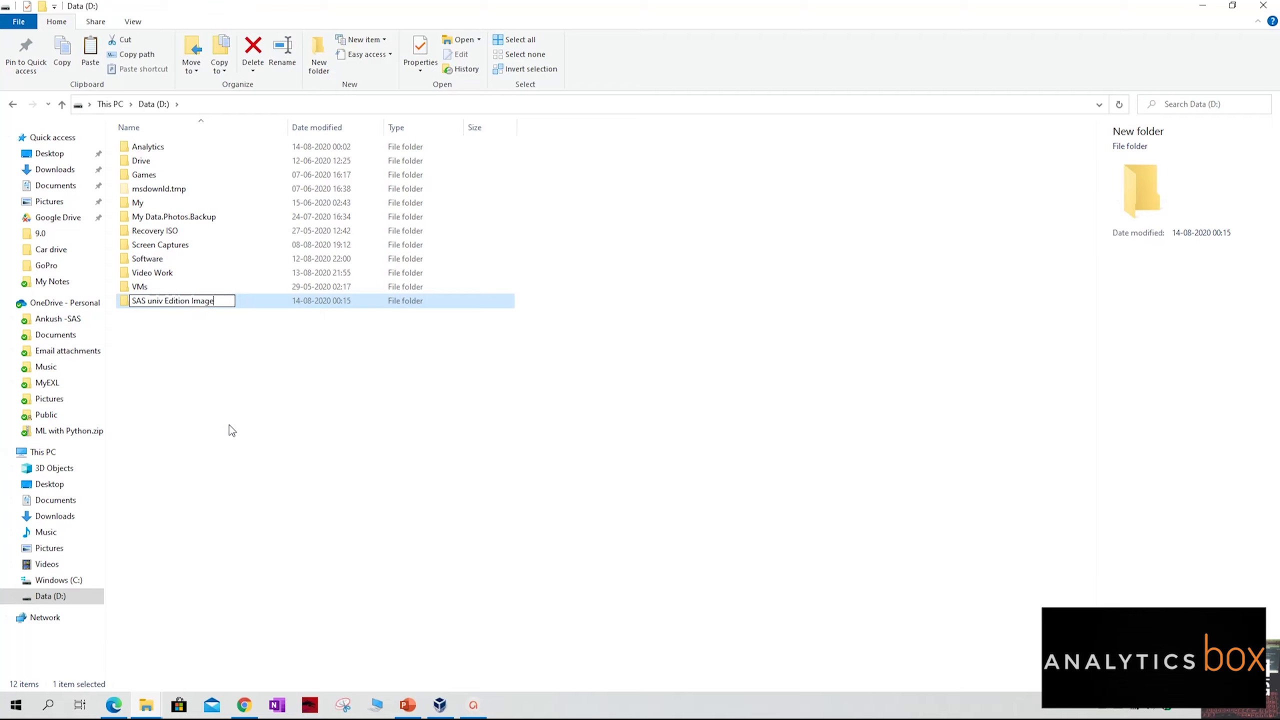
key("Return")
double_click(173, 302)
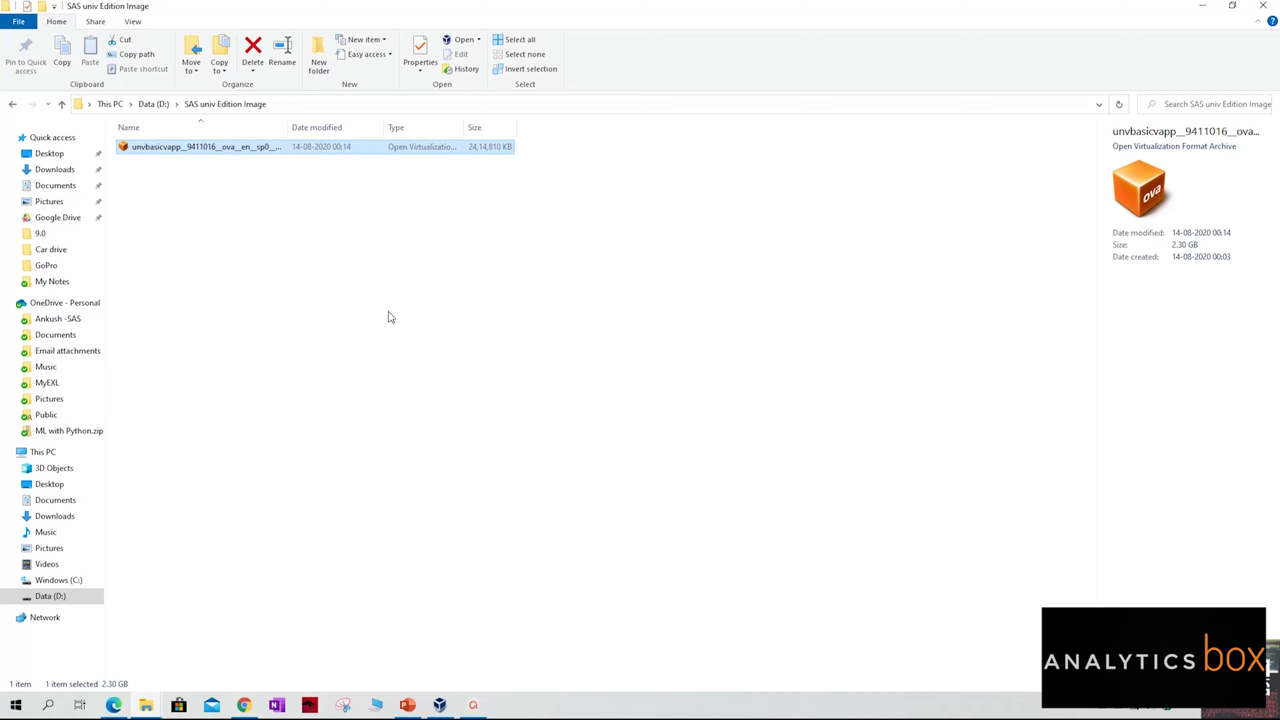
- Switch to Oracle VM VirtualBox Manager
left_click(443, 705)
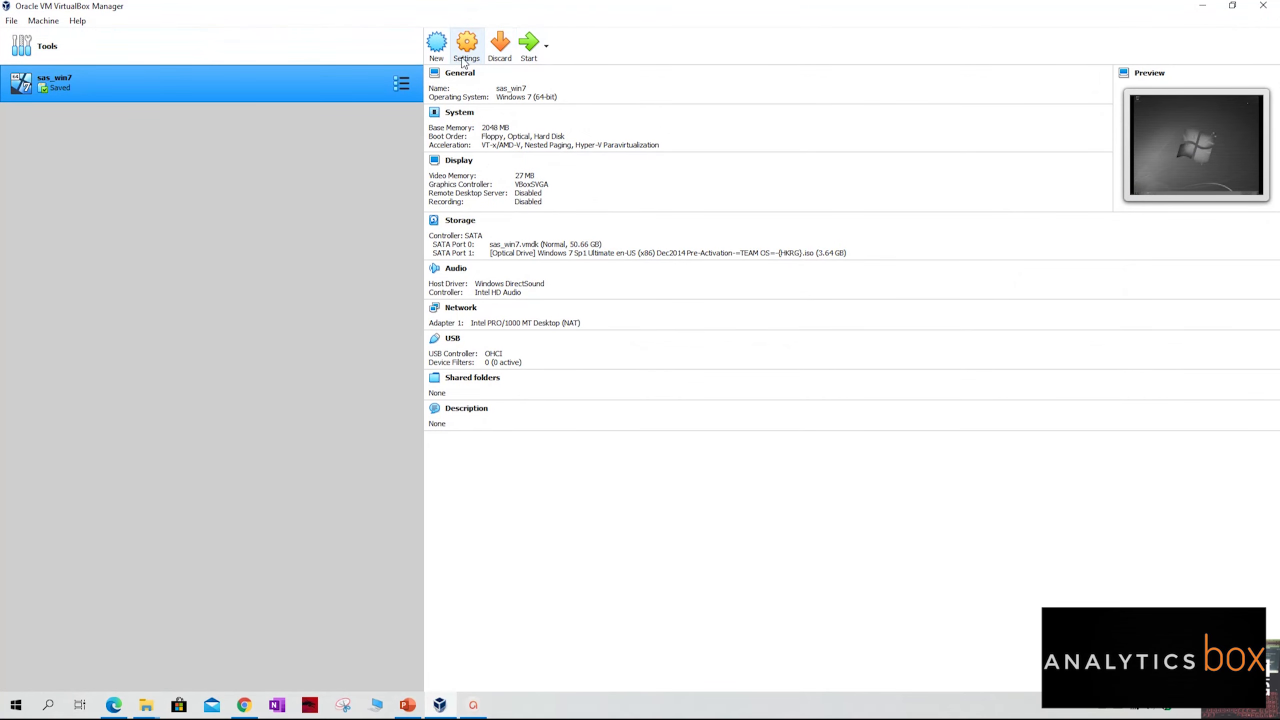
left_click(546, 48)
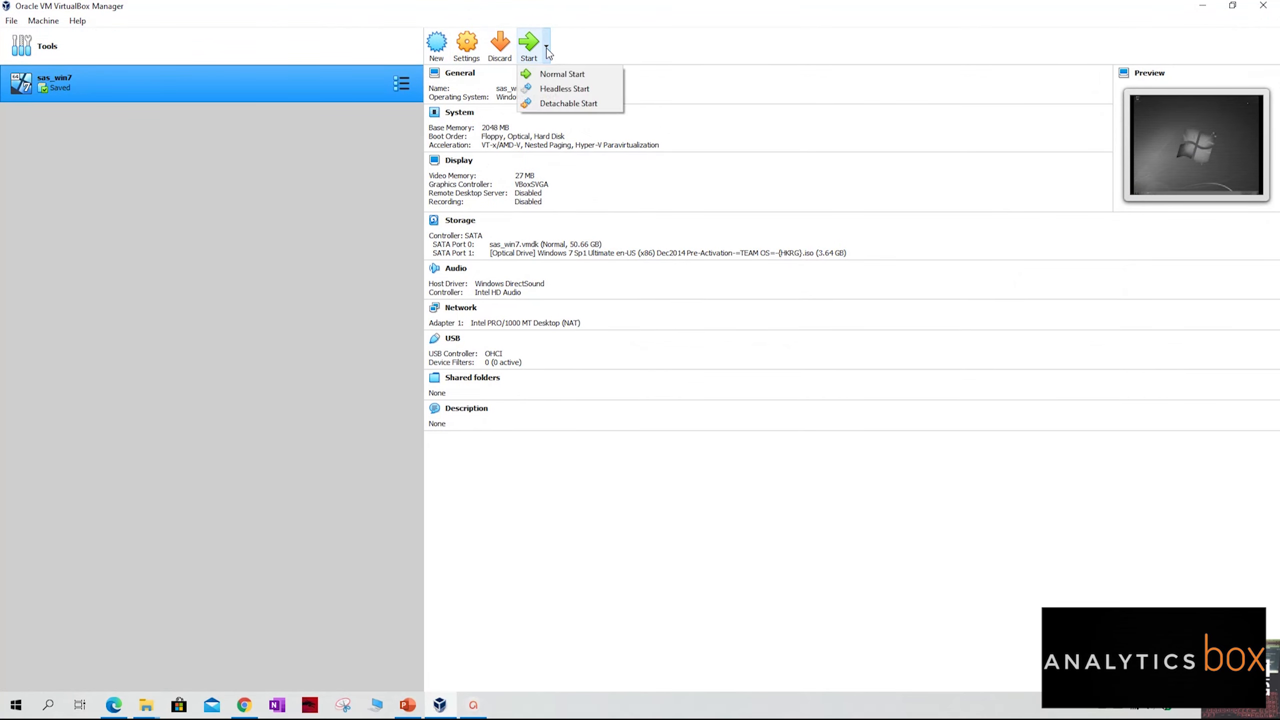
left_click(442, 50)
left_click(744, 468)
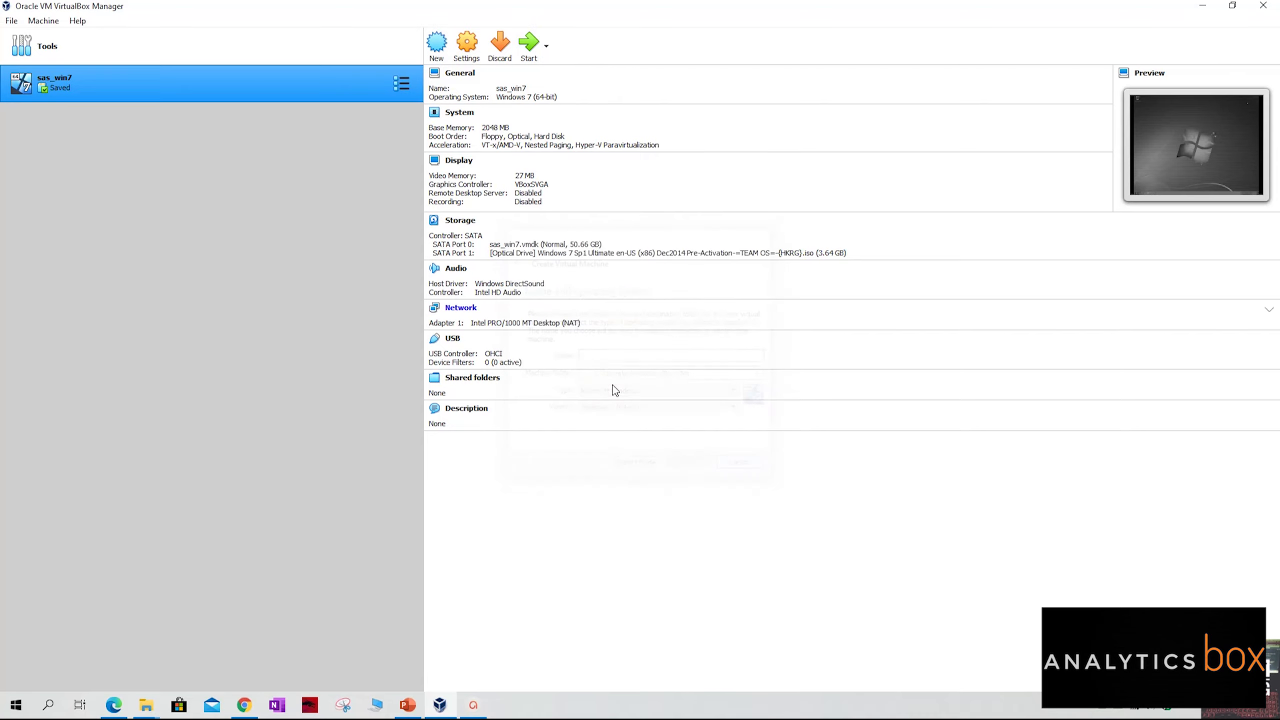
- Start importing a virtual appliance with Local File System as the source
left_click(11, 21)
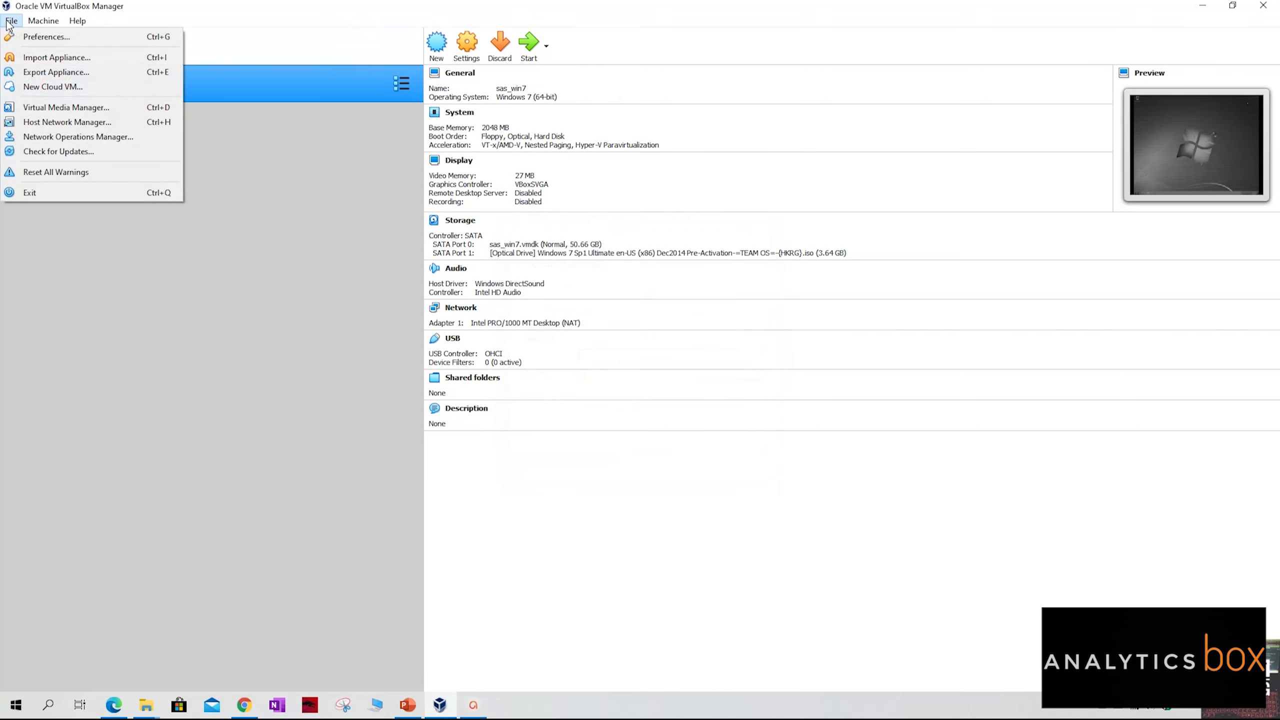
left_click(64, 57)
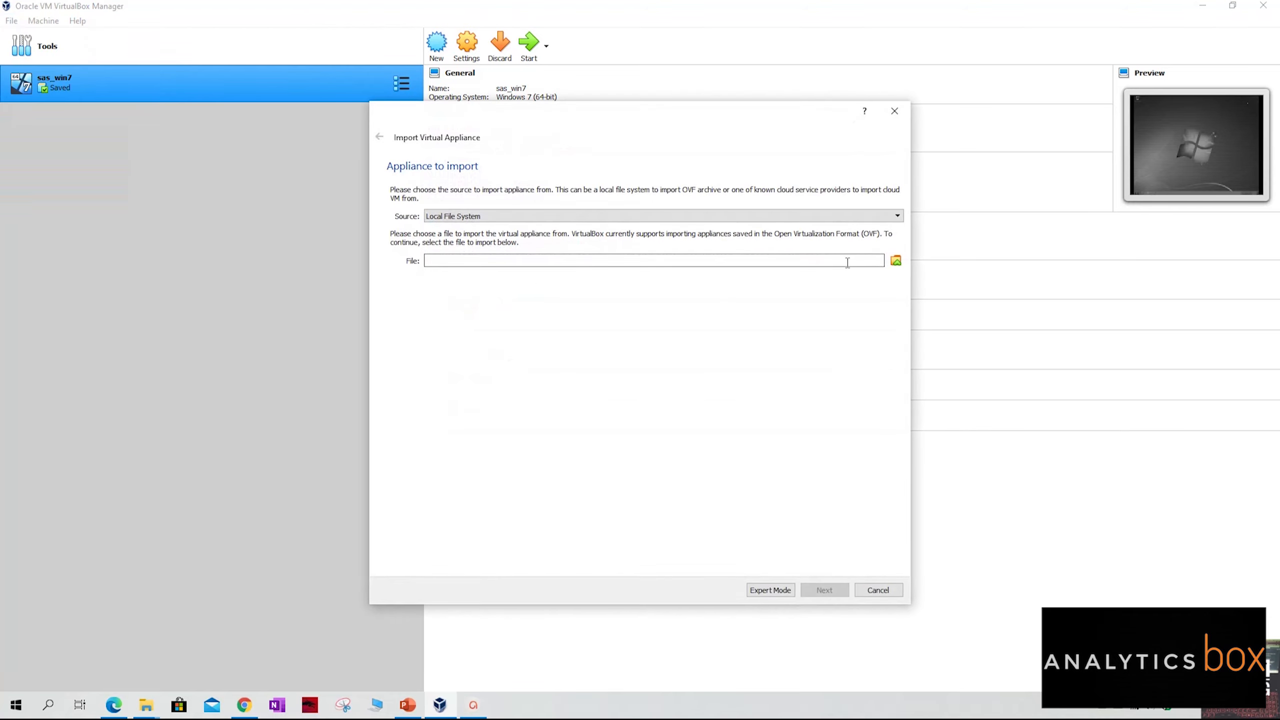
left_click(865, 217)
left_click(877, 228)
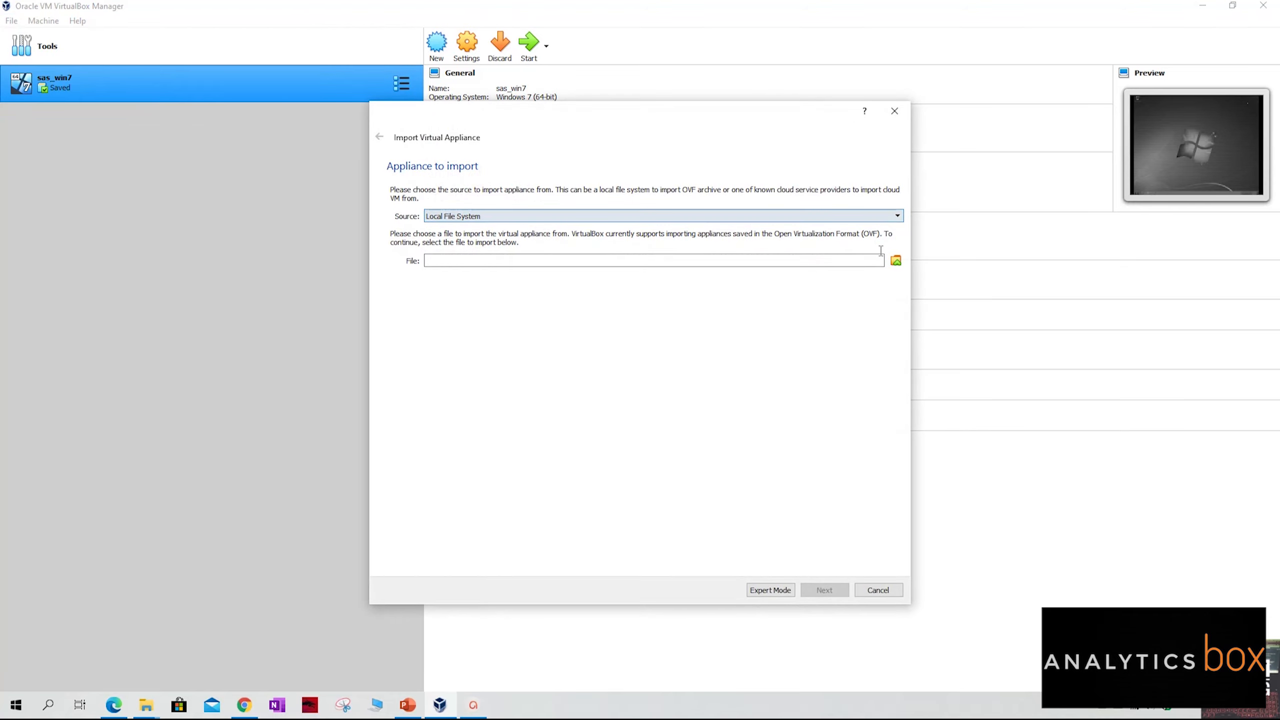
- Choose unvbasicvapp__9411016__ova__en__sp0__1.ova from D:\SAS univ Edition Image and import it with the suggested appliance settings
left_click(895, 260)
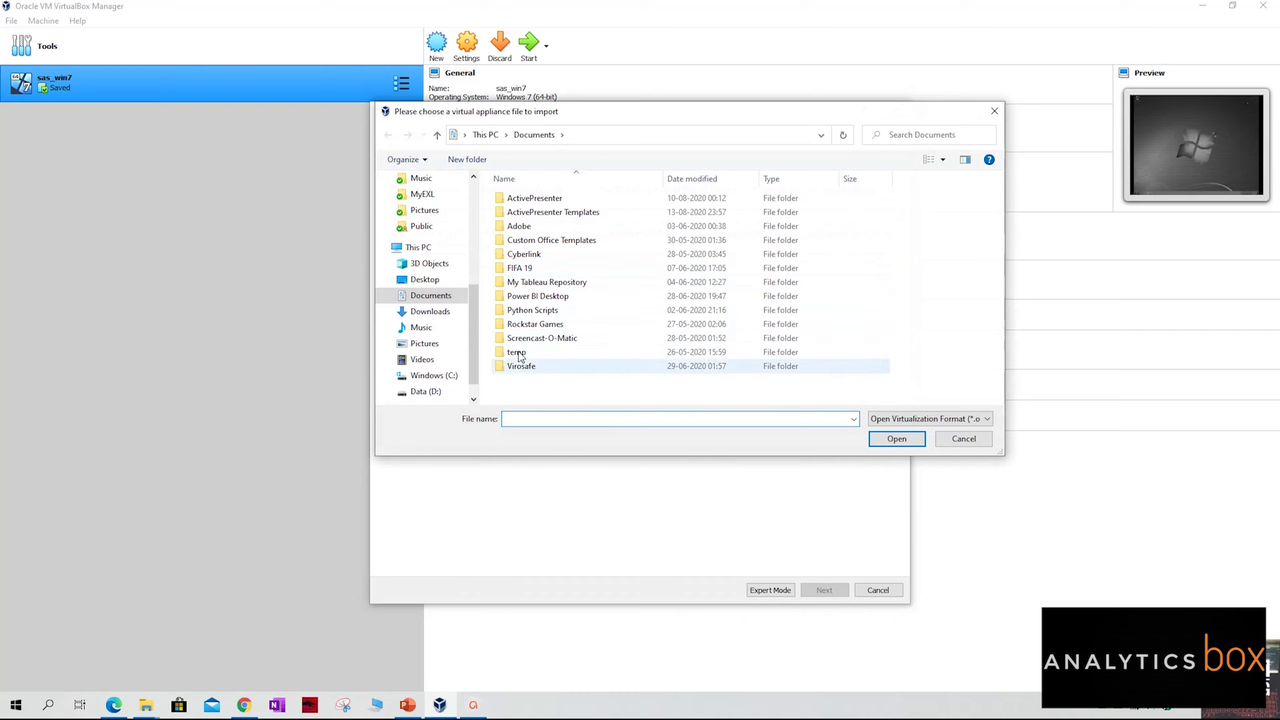
left_click(424, 392)
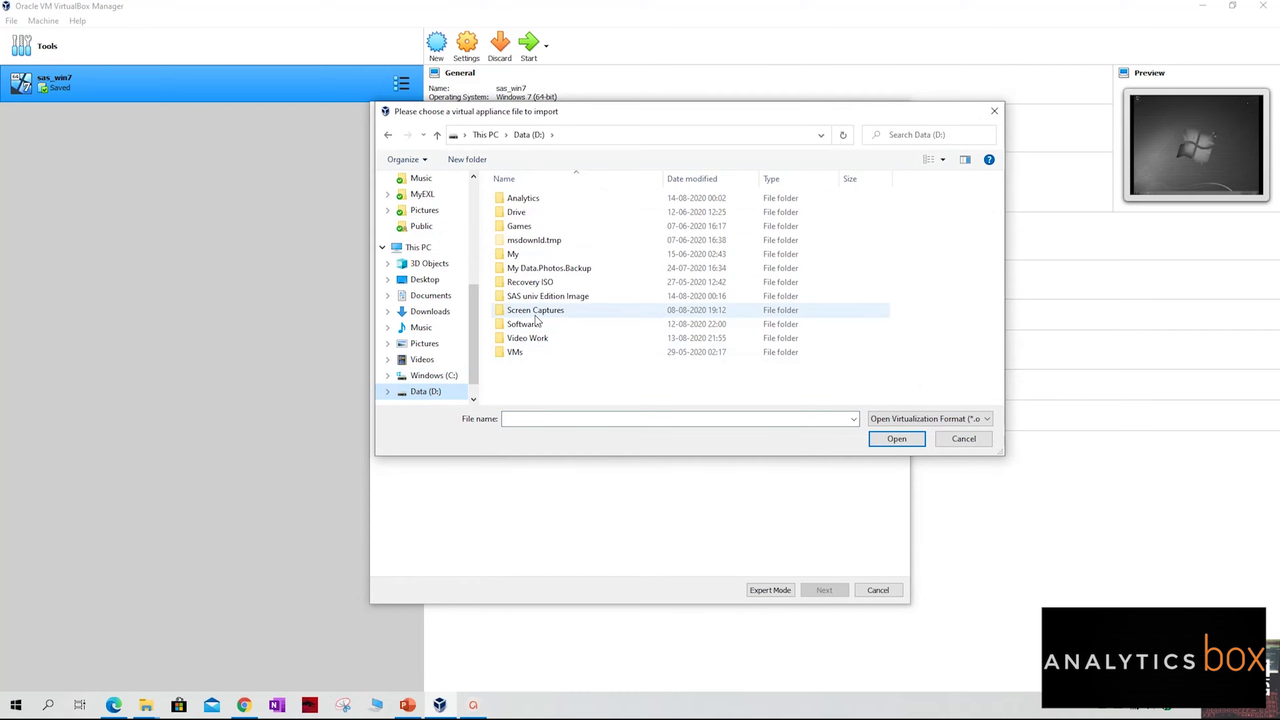
double_click(568, 296)
left_click(558, 199)
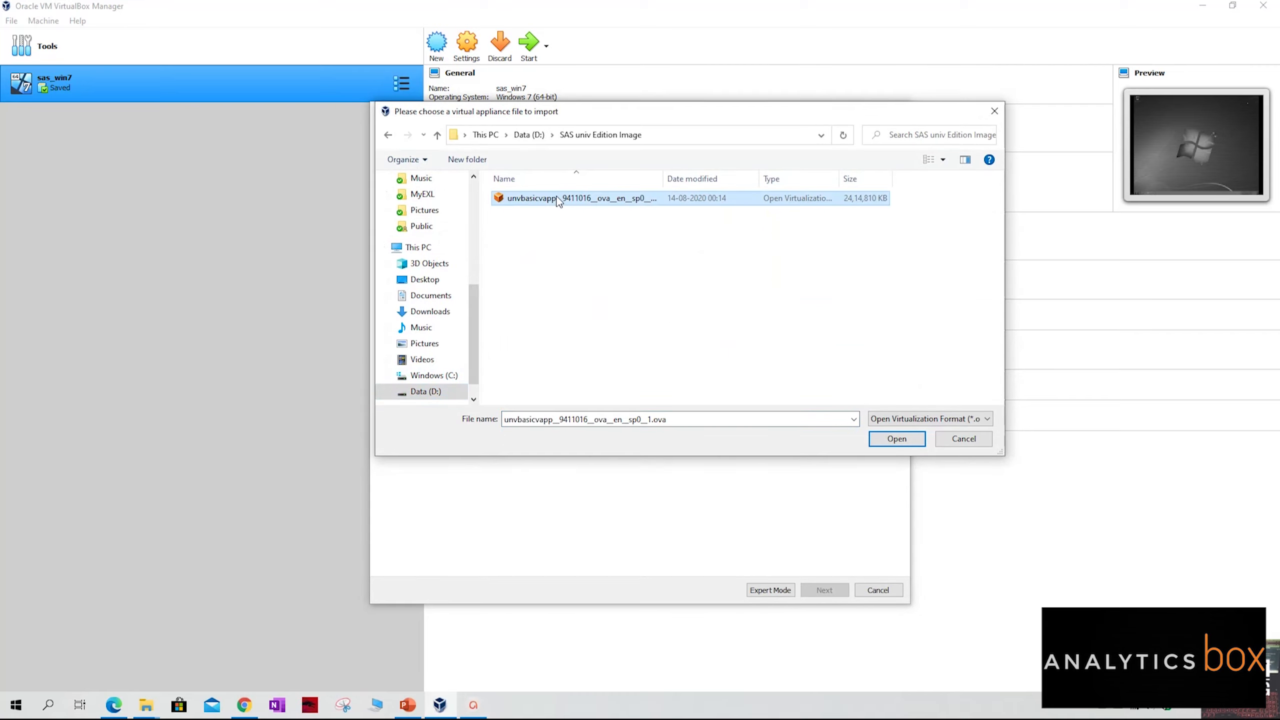
double_click(558, 199)
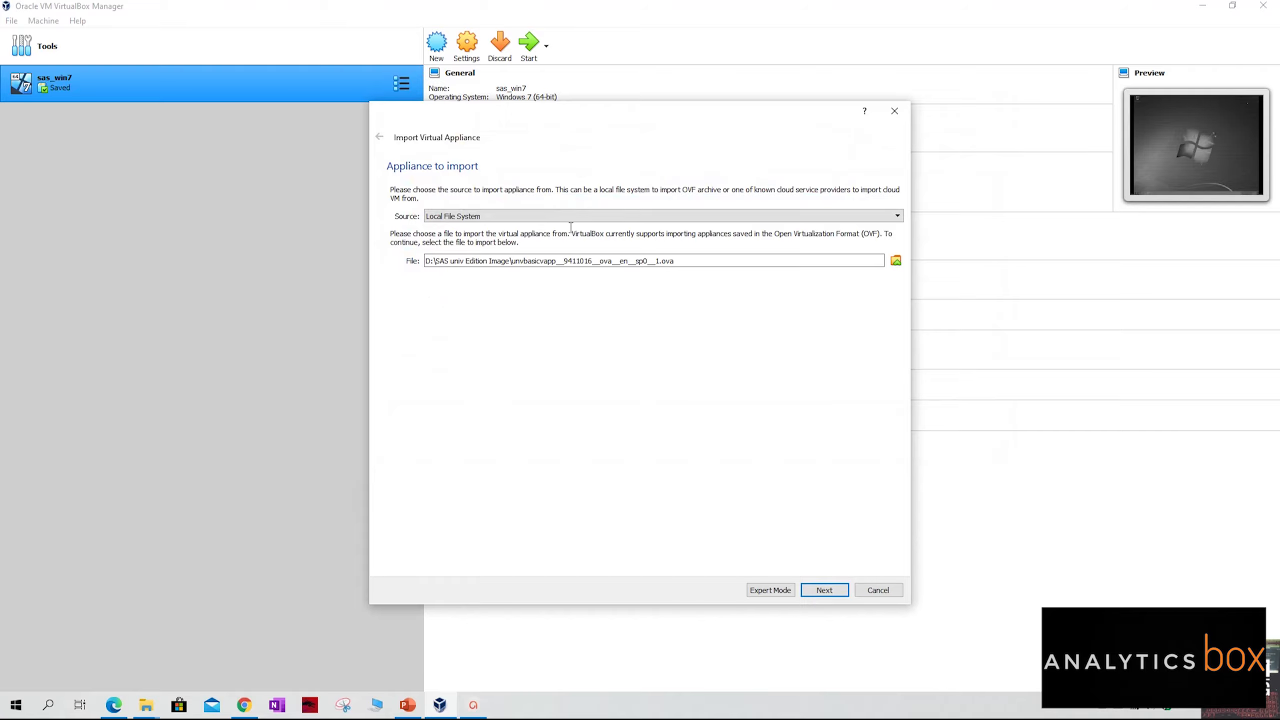
left_click(824, 590)
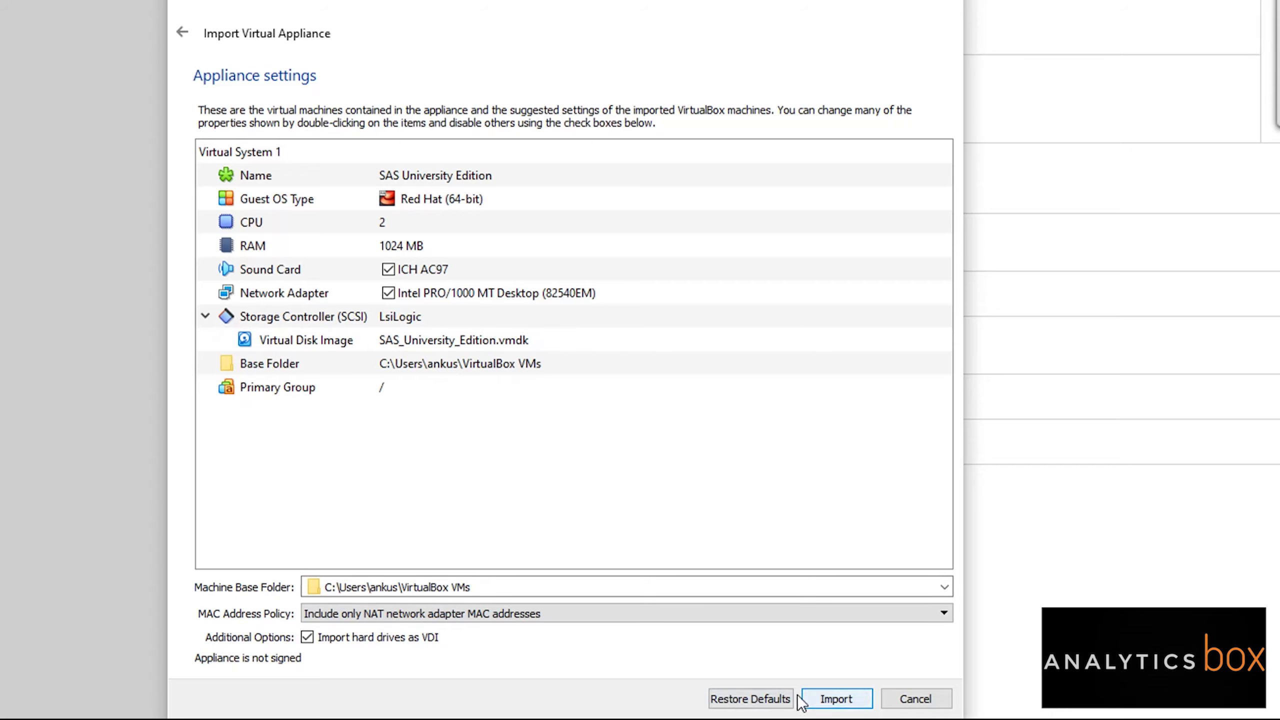
left_click(842, 701)
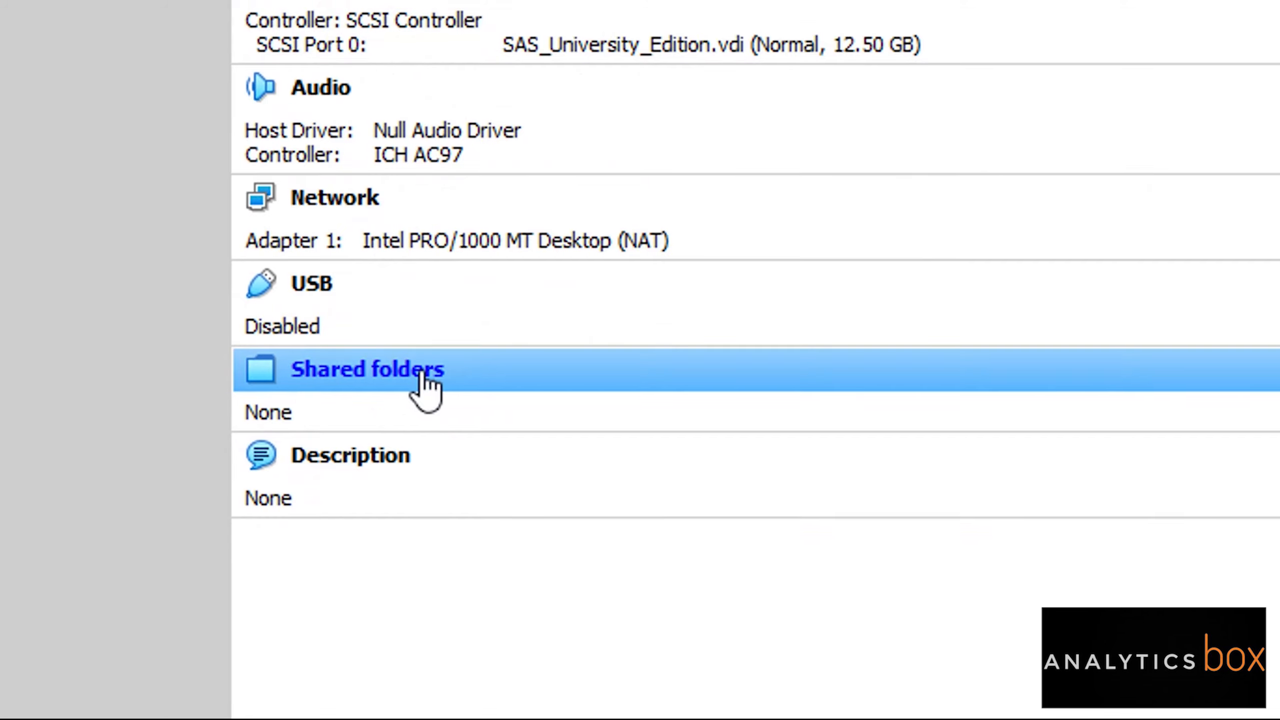
- Add D:\Analytics\SASUniversityEdition\myfolders as an auto-mounted shared folder of the SAS University Edition machine and save its settings
left_click(424, 377)
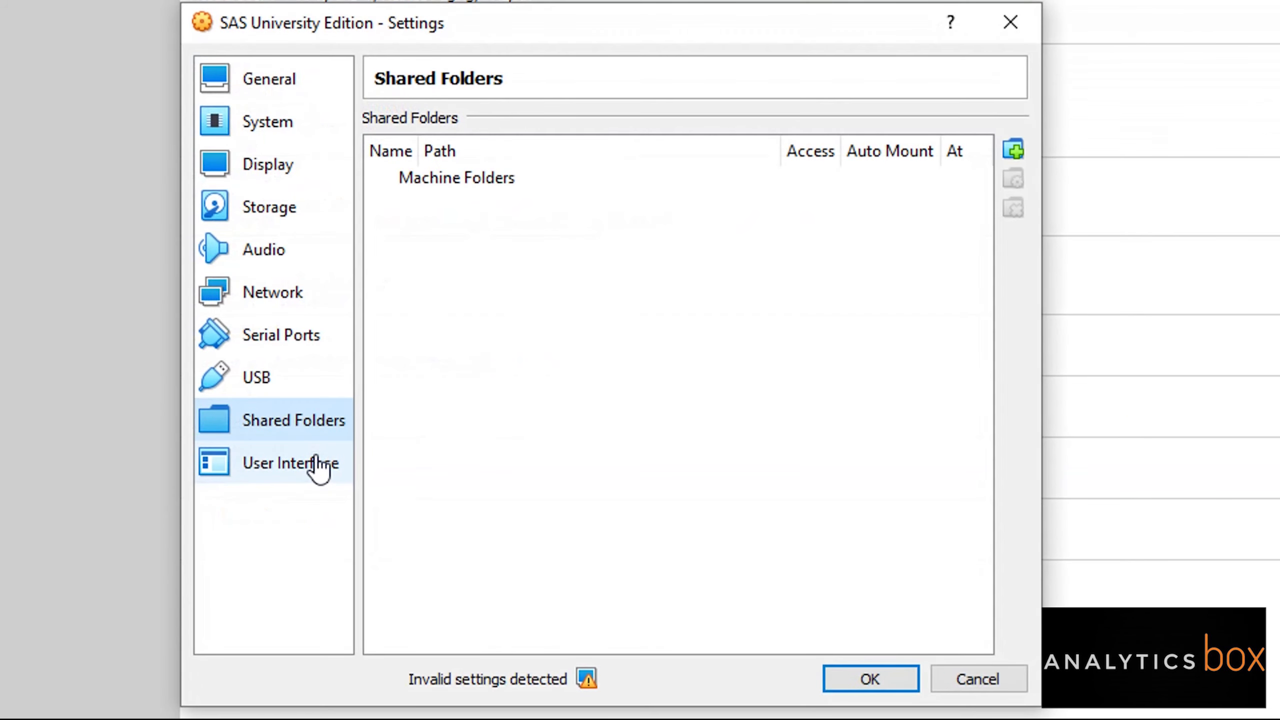
left_click(1013, 141)
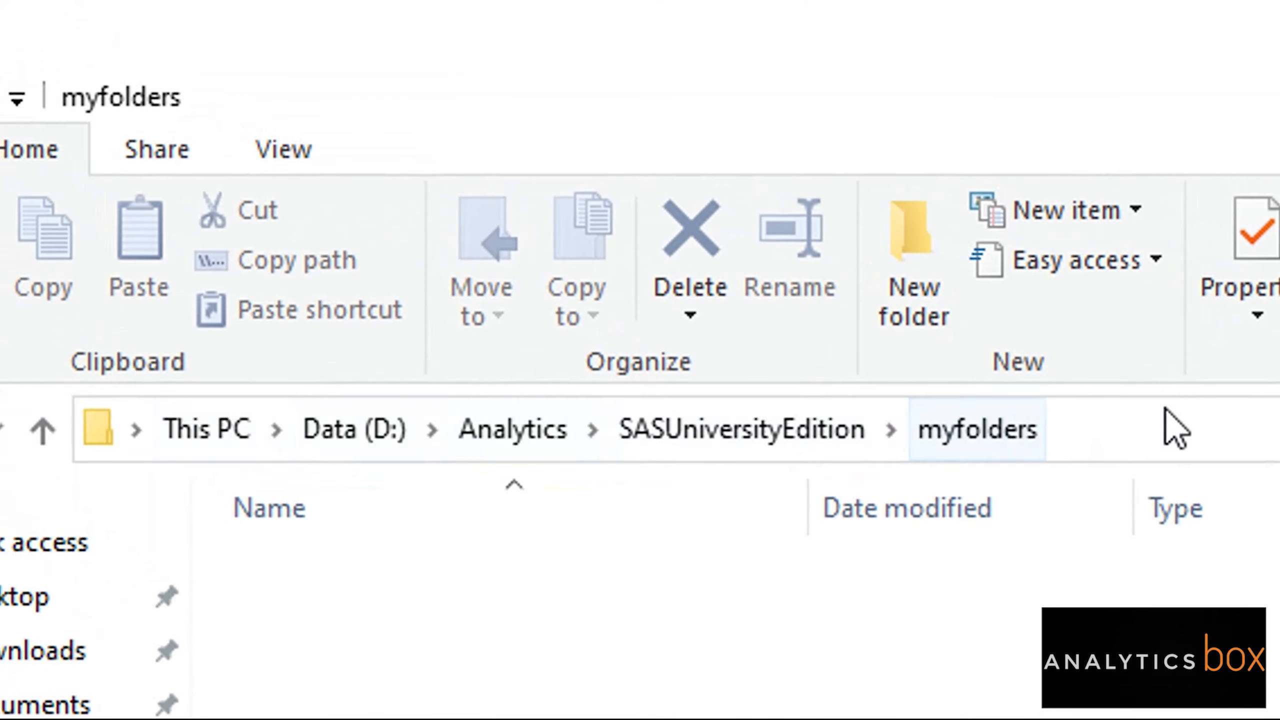
left_click(1185, 436)
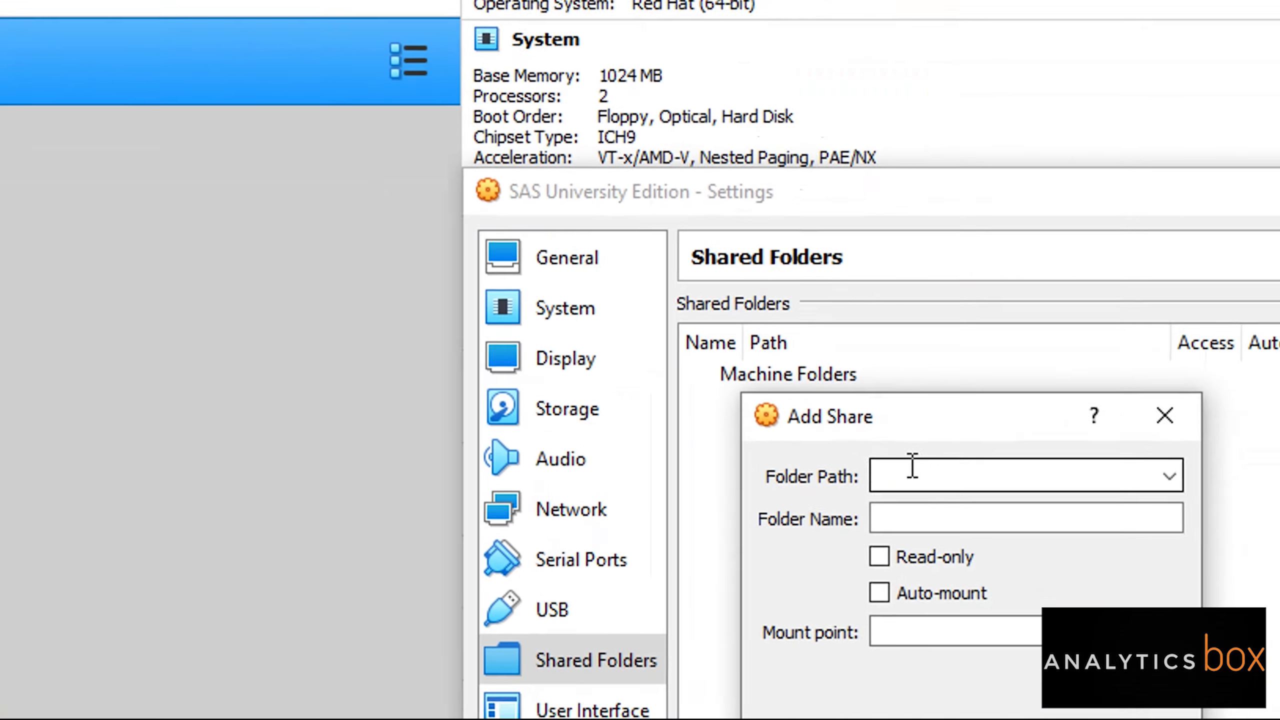
type("D:\\Analytics\\SASUniversityEdition\\myfolders")
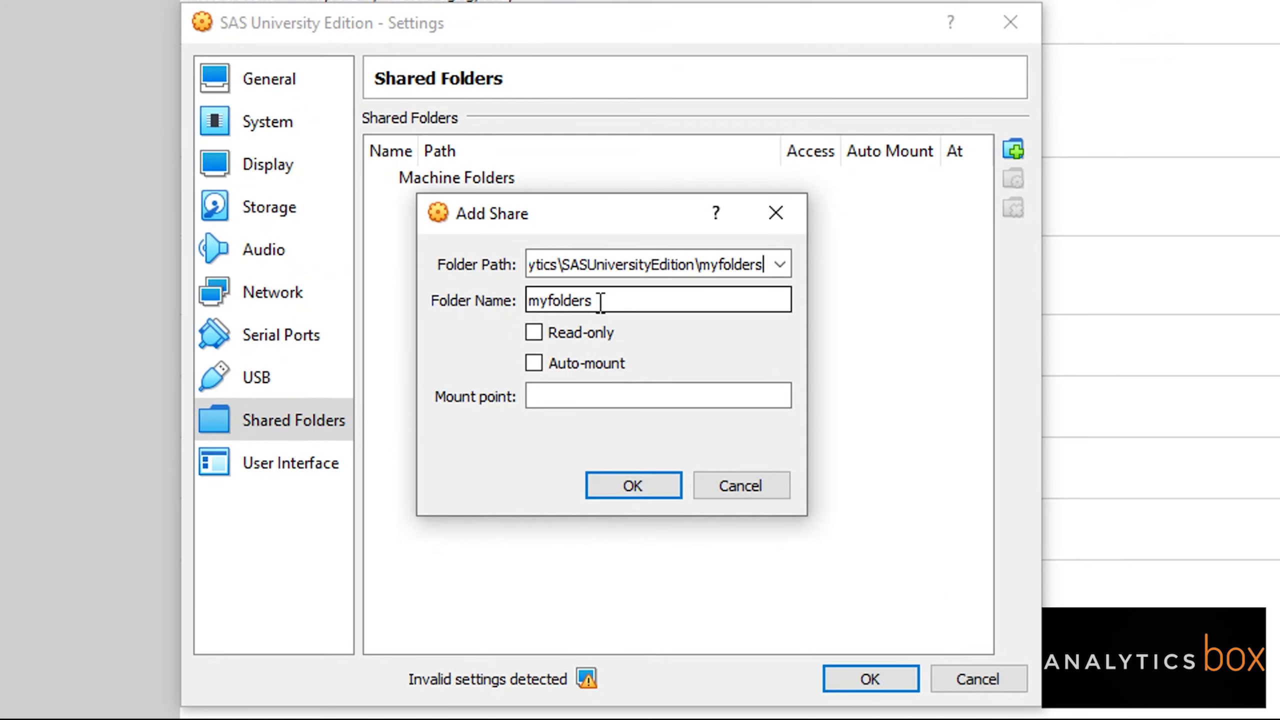
left_click(534, 366)
left_click(633, 485)
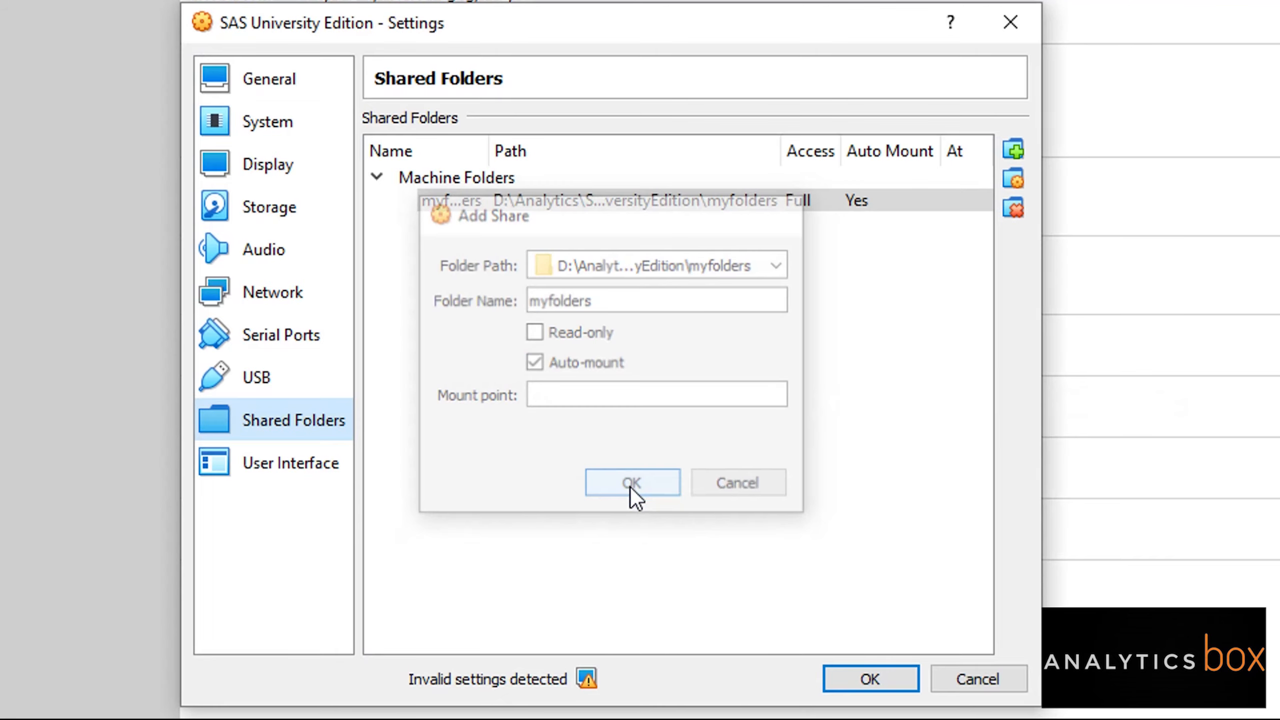
left_click(844, 674)
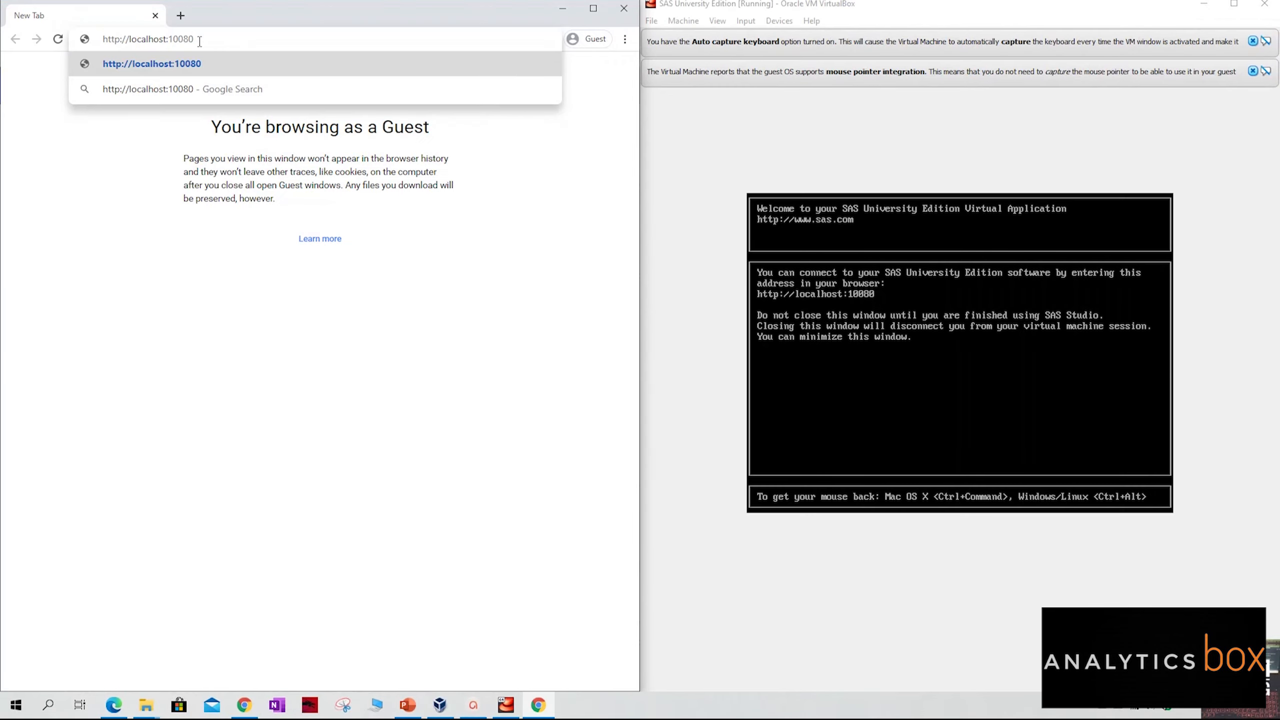
key("Return")
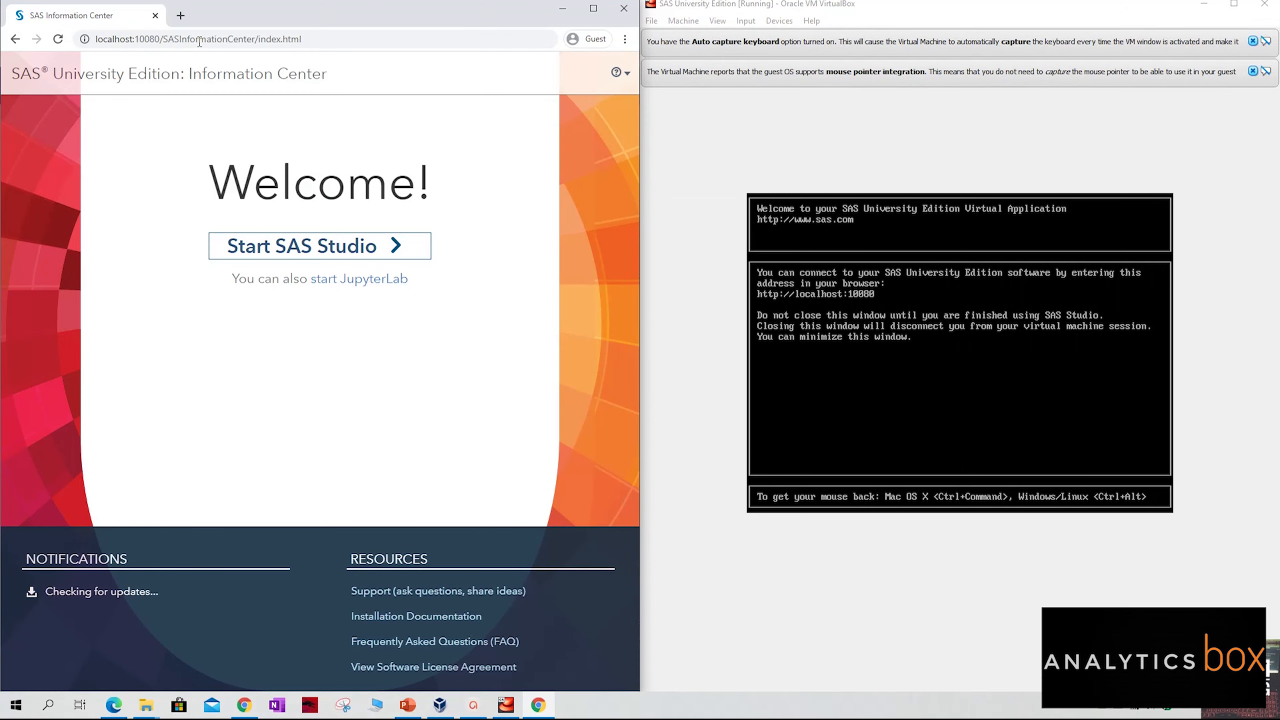
left_click(384, 256)
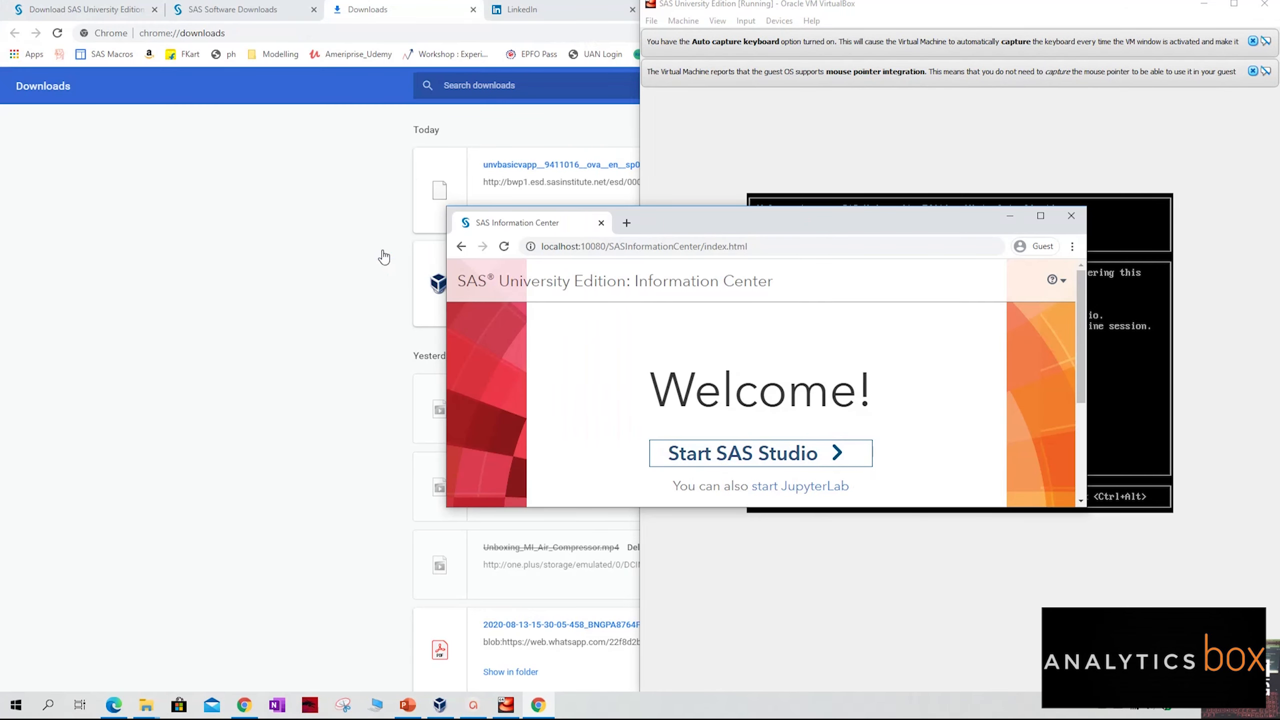
double_click(759, 230)
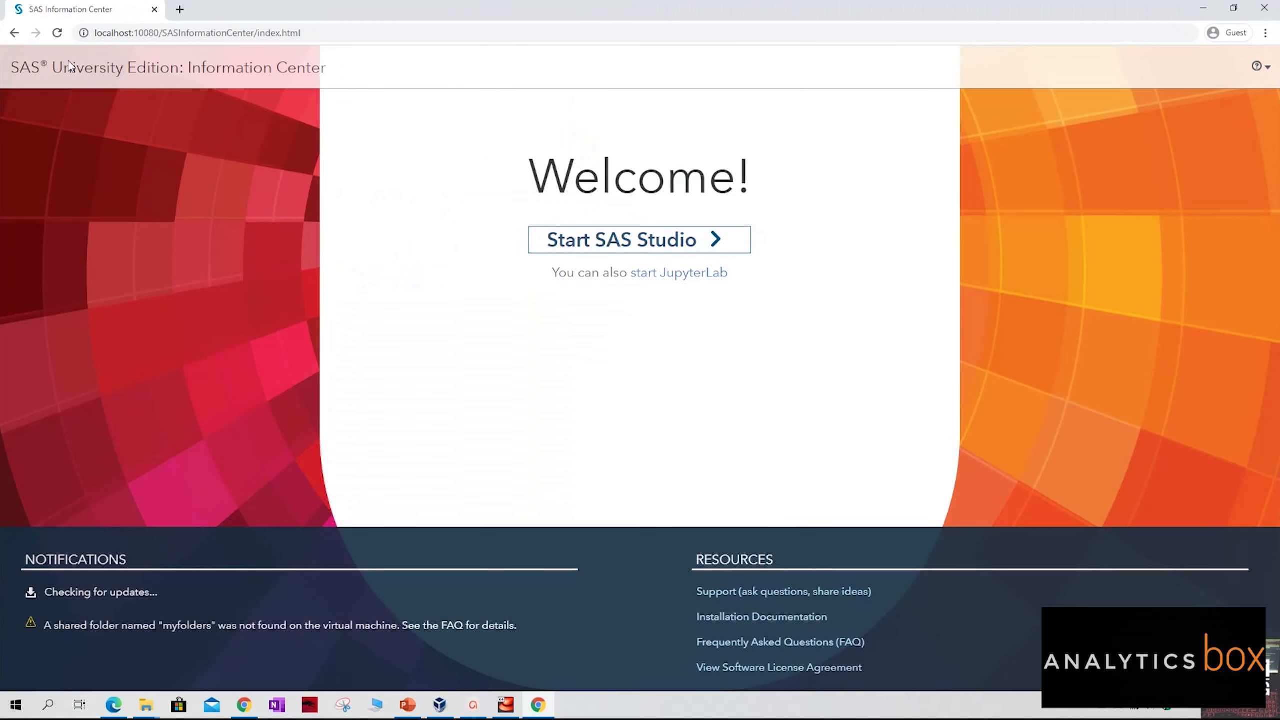
left_click(635, 243)
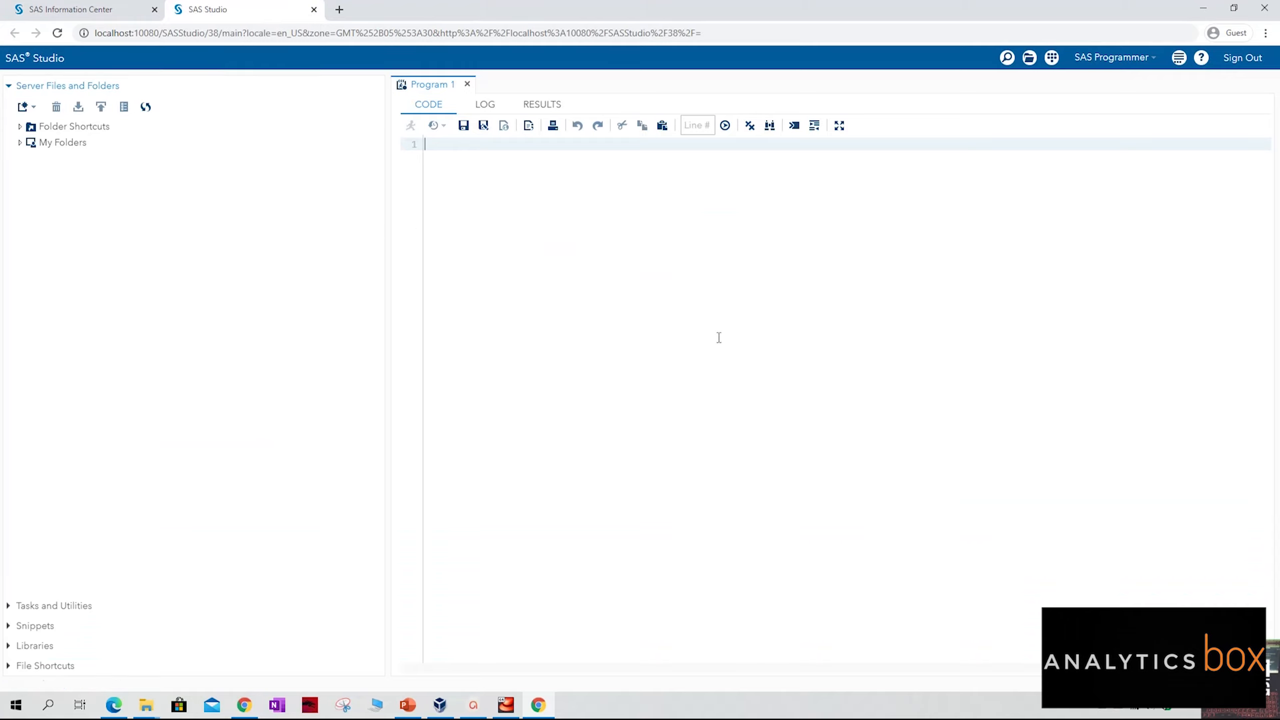
- Begin a DATA step in Program 1 with the statement "data a;"
type("data ")
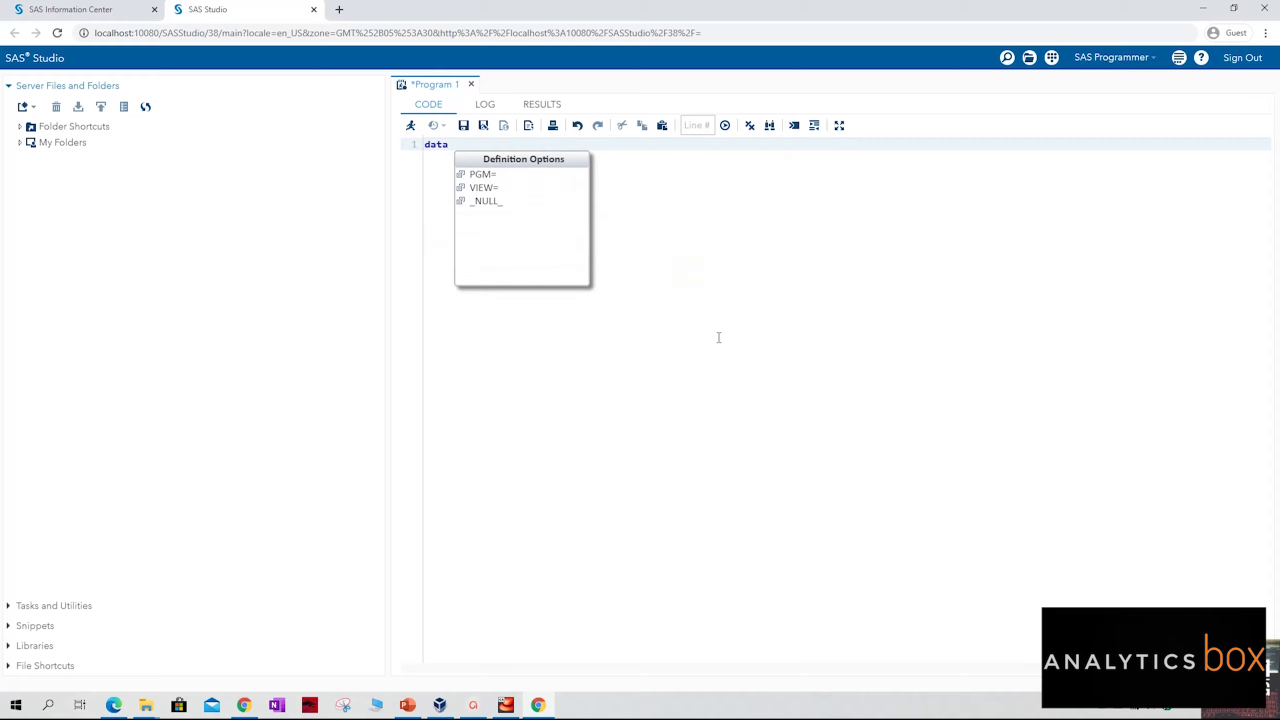
type("a;")
key("Return")
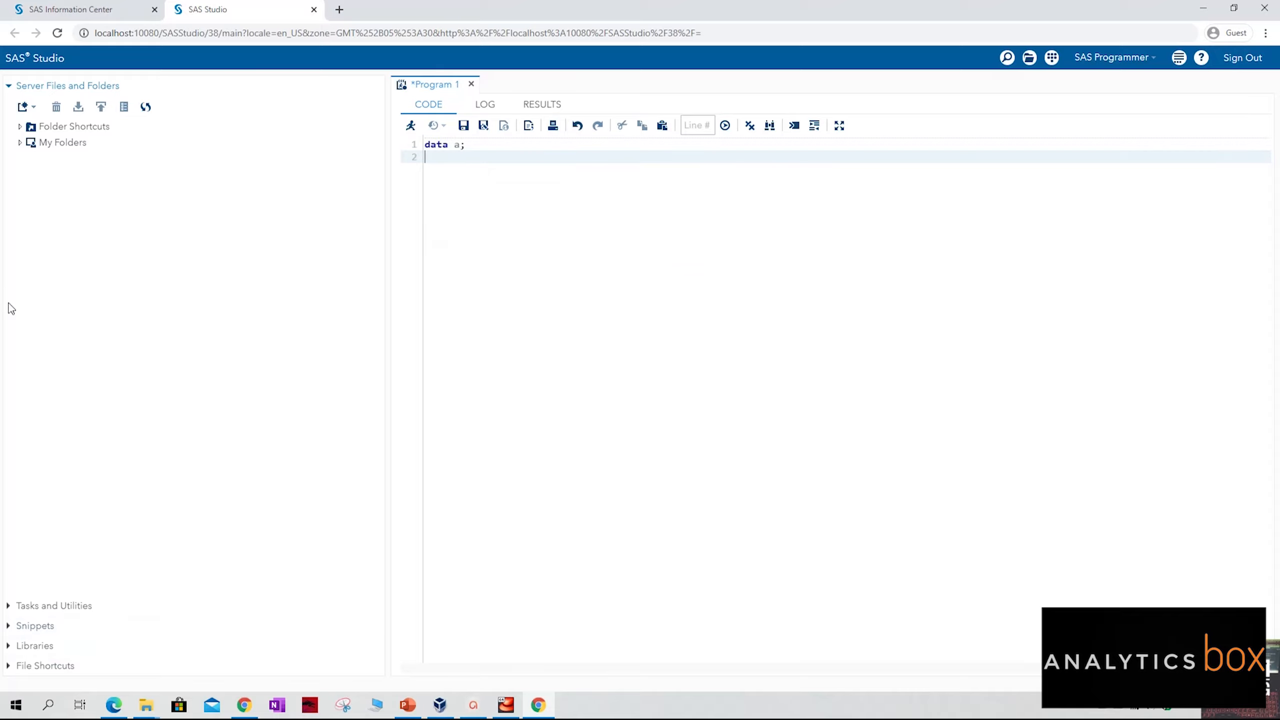
- Expand the SASHELP library under My Libraries to view its available tables
left_click(15, 646)
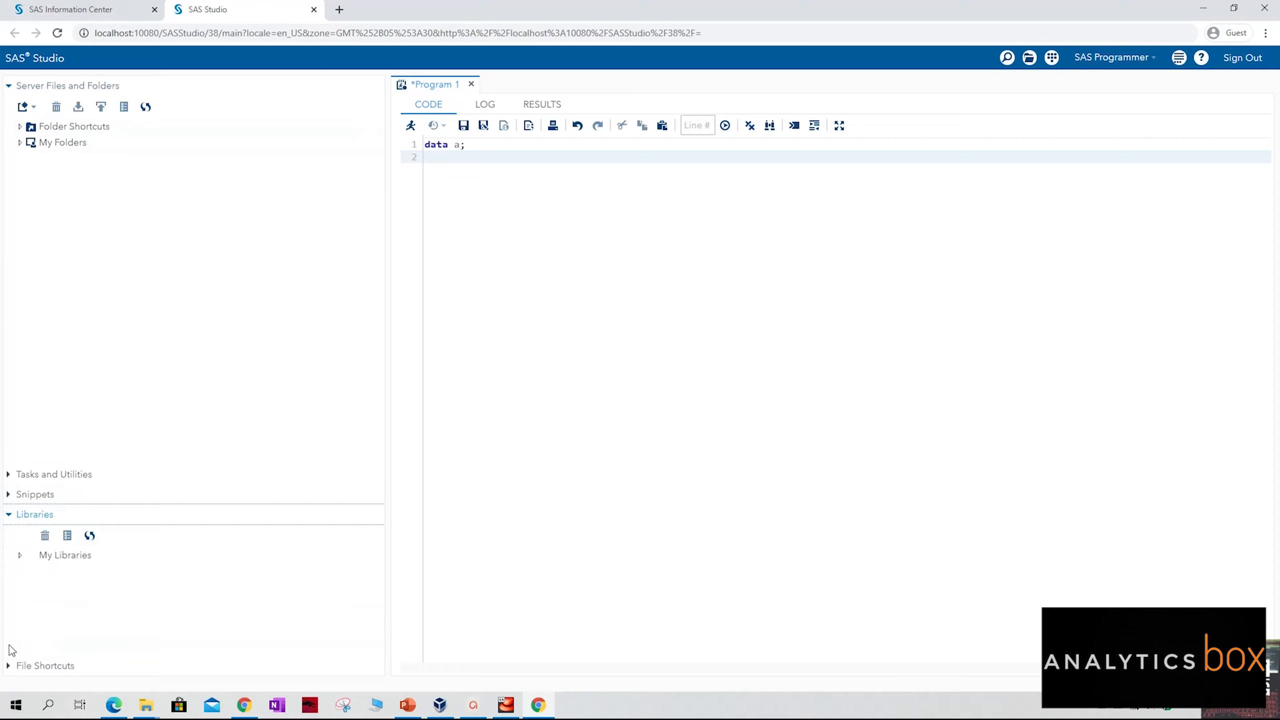
left_click(20, 187)
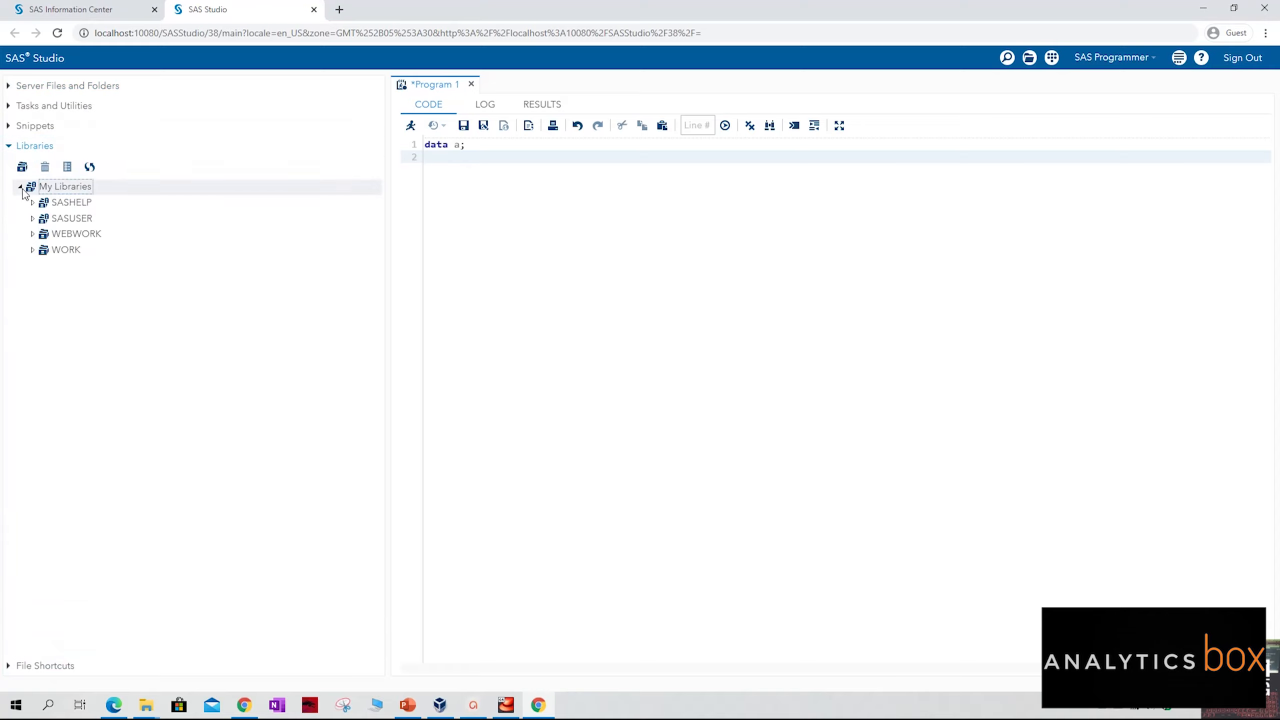
left_click(33, 202)
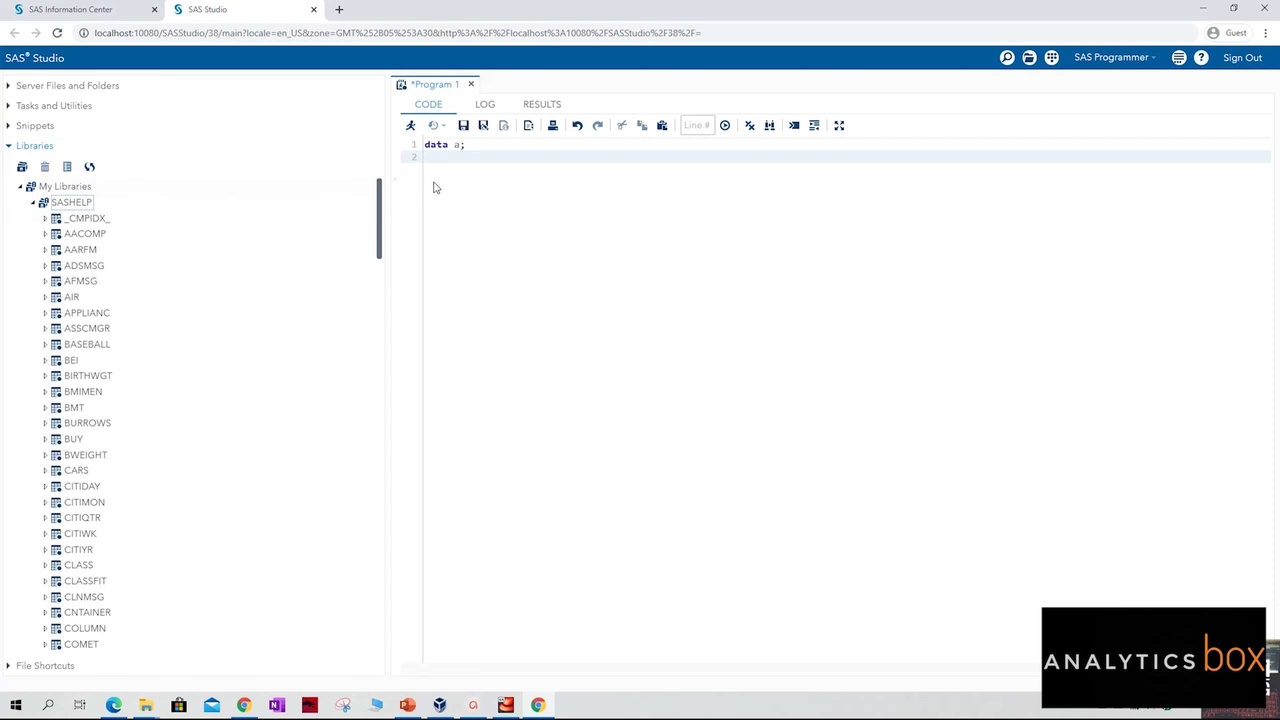
- Complete the DATA step below "data a;" with the statements "set sashelp.class;" and "run;"
left_click(487, 145)
key("Return")
type("set sashelp")
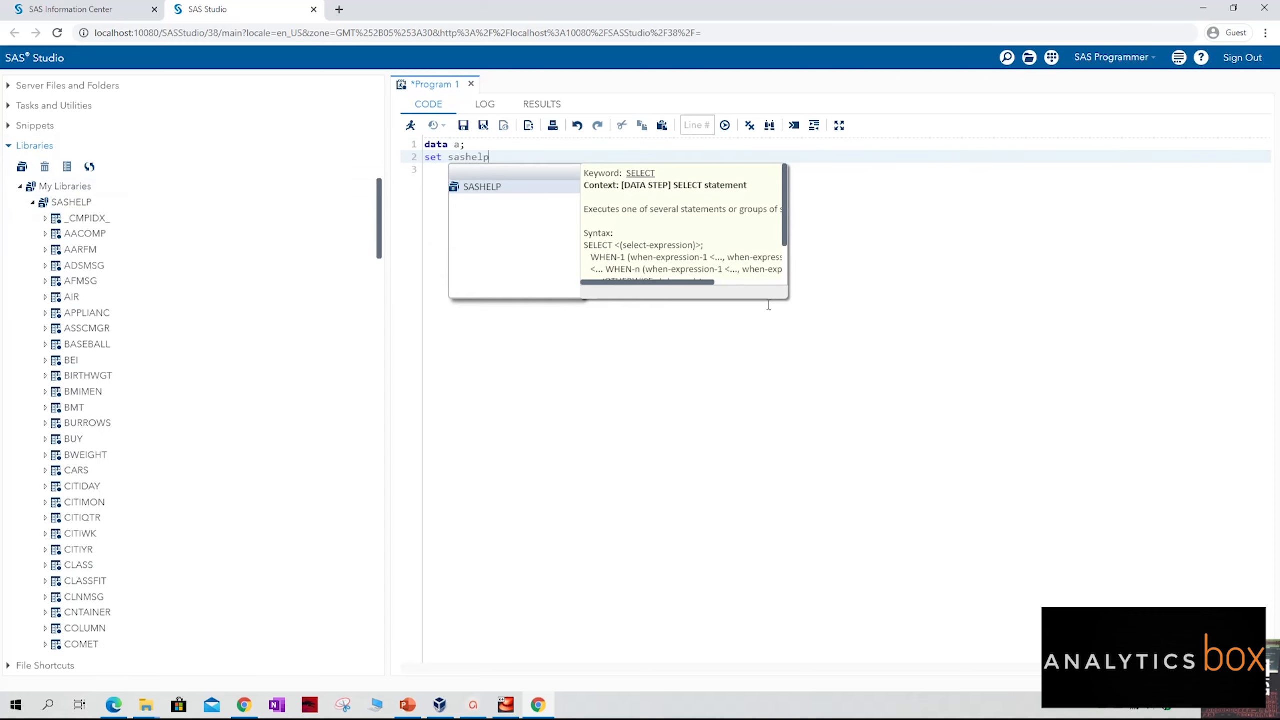
type(".class;")
key("Return")
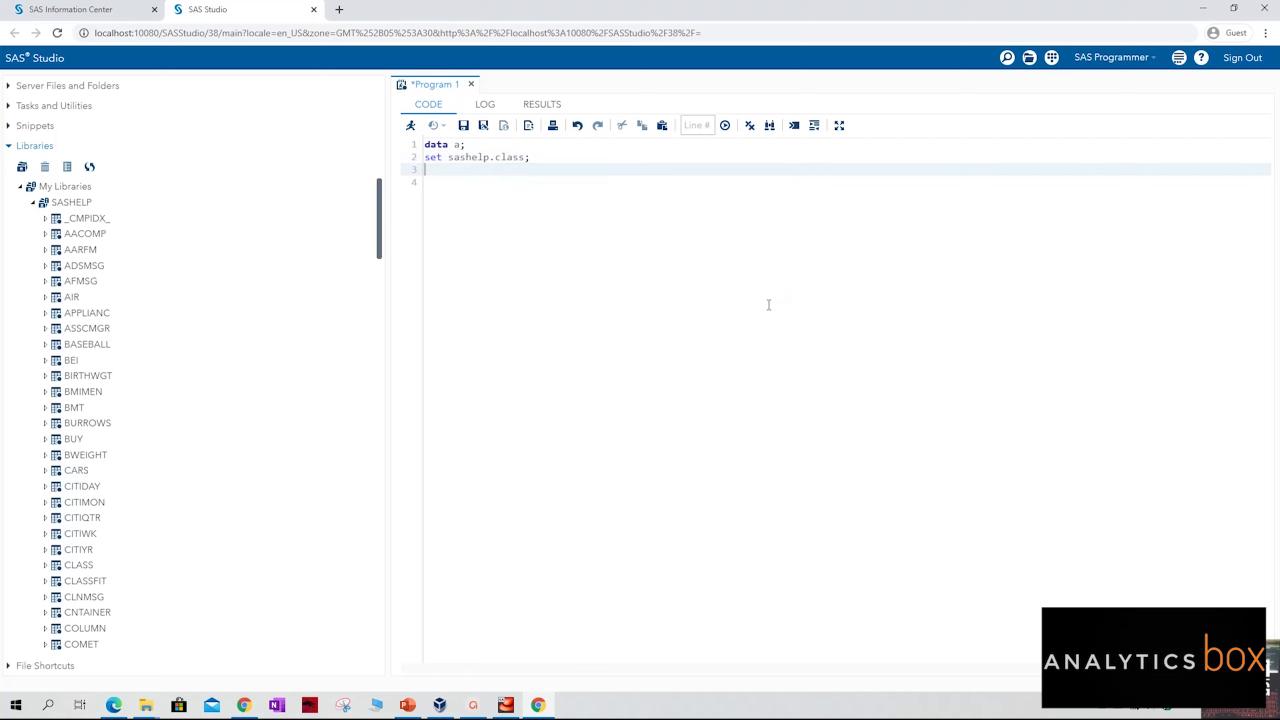
type("run;")
key("Return")
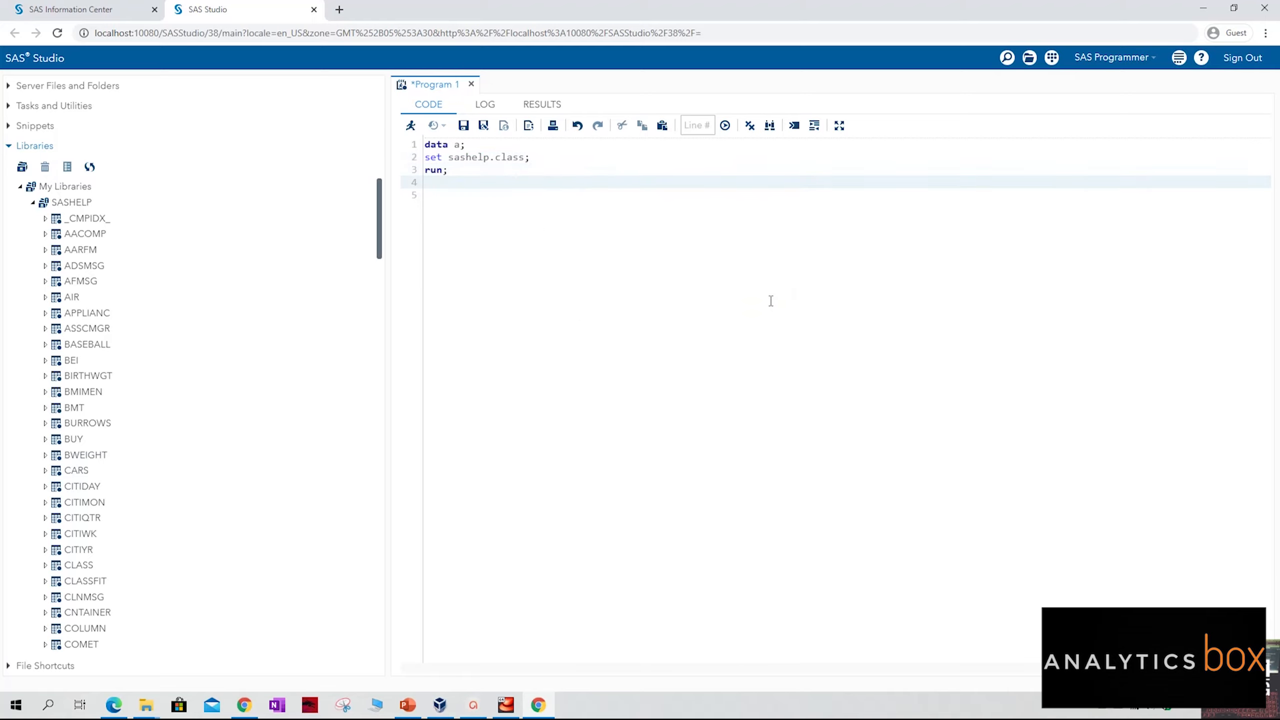
- Run the program to create the table and return to its code
key("F3")
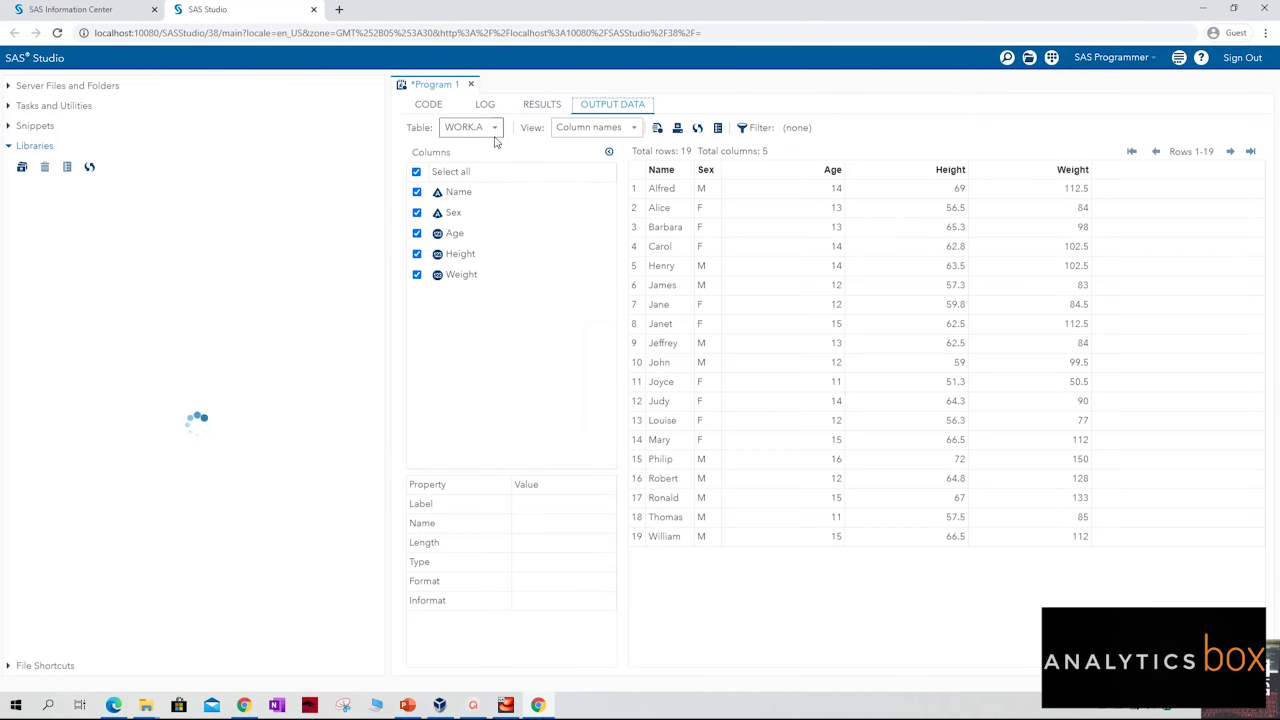
left_click(429, 105)
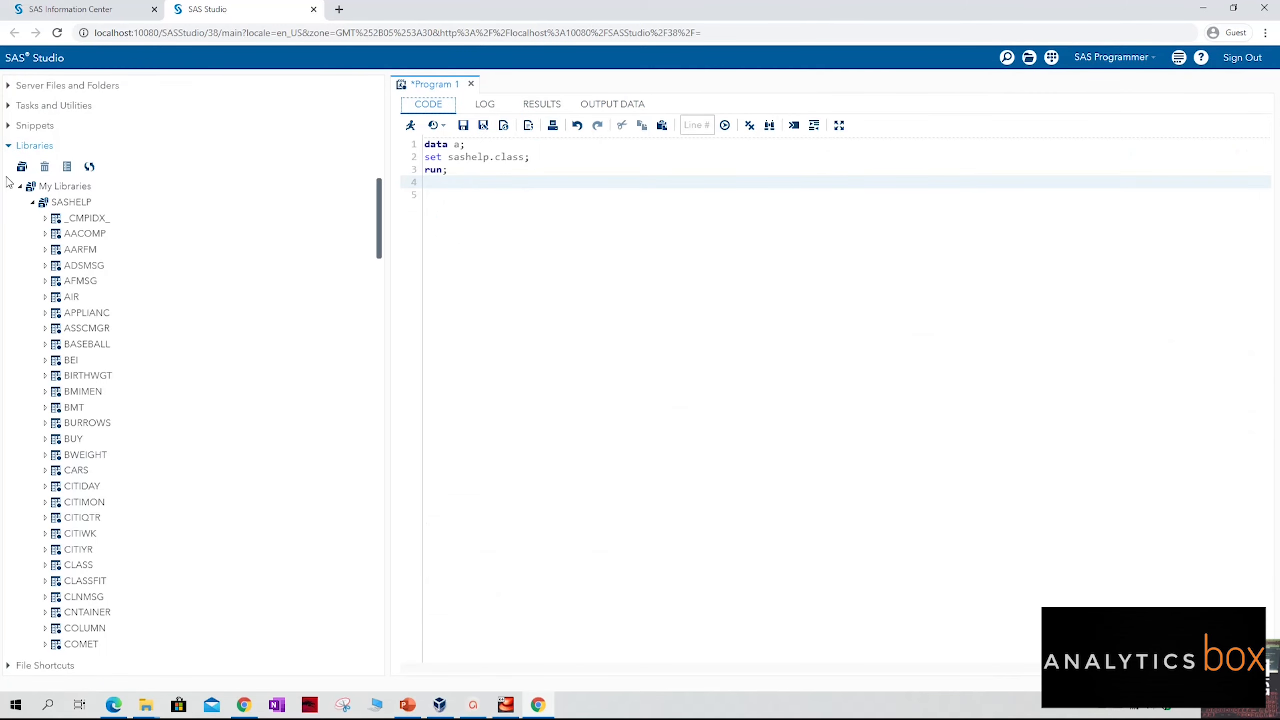
- Collapse My Libraries and expand My Folders under Server Files and Folders to view its contents
left_click(19, 187)
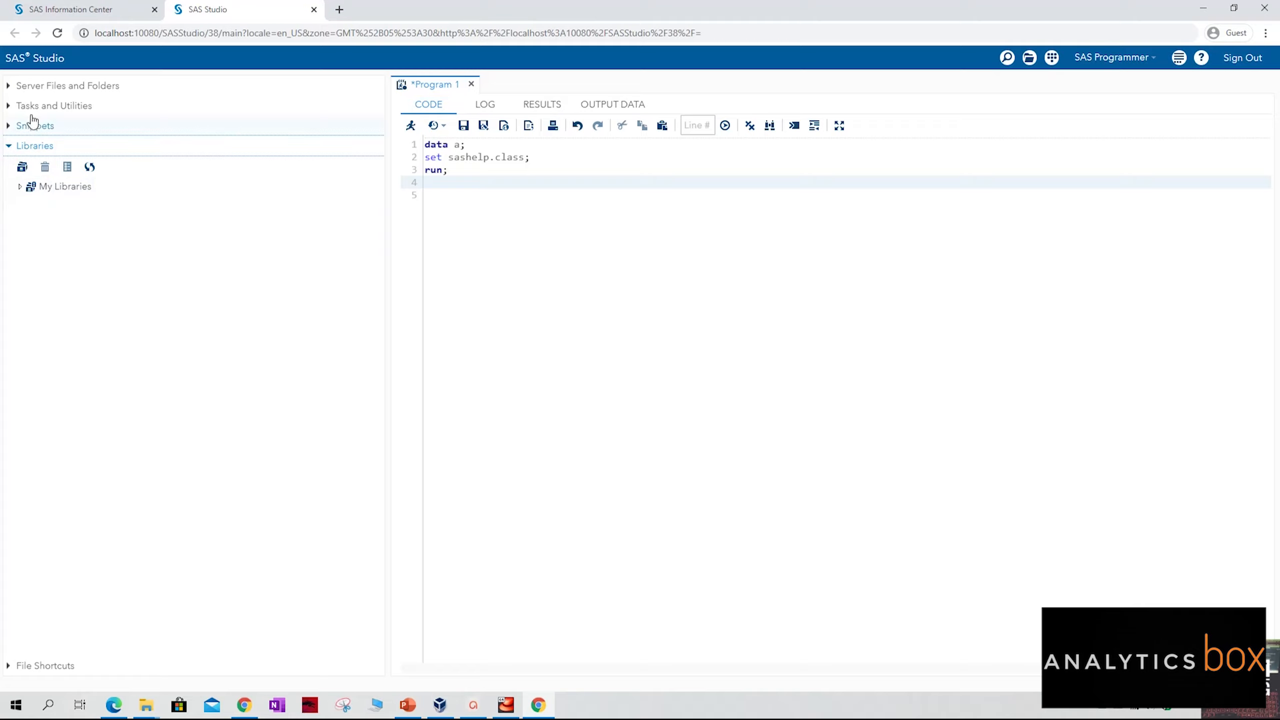
left_click(11, 89)
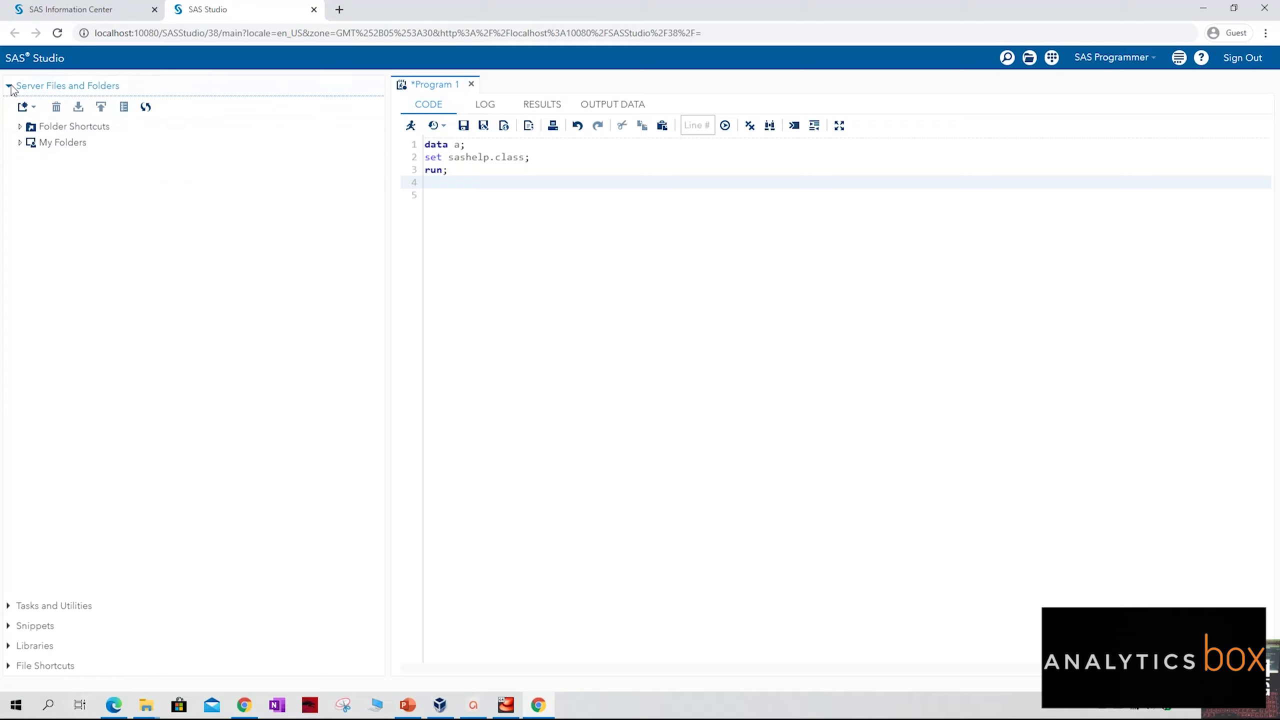
left_click(20, 143)
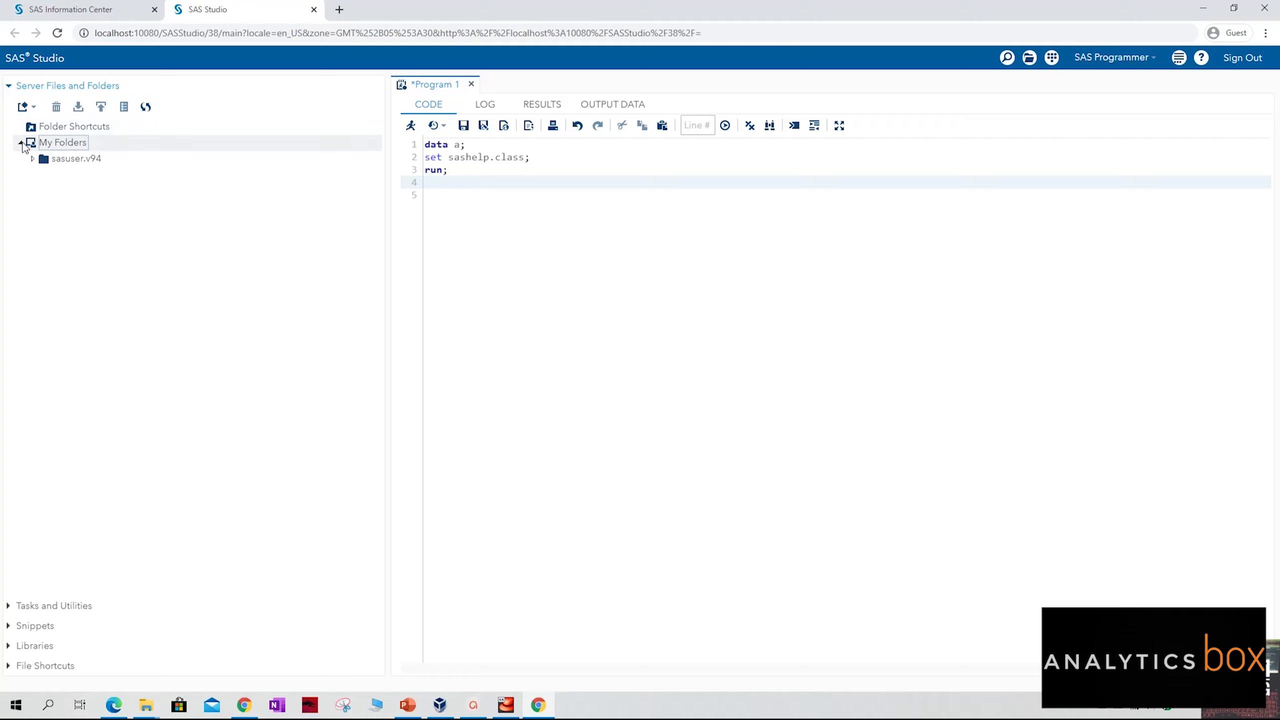
left_click(33, 161)
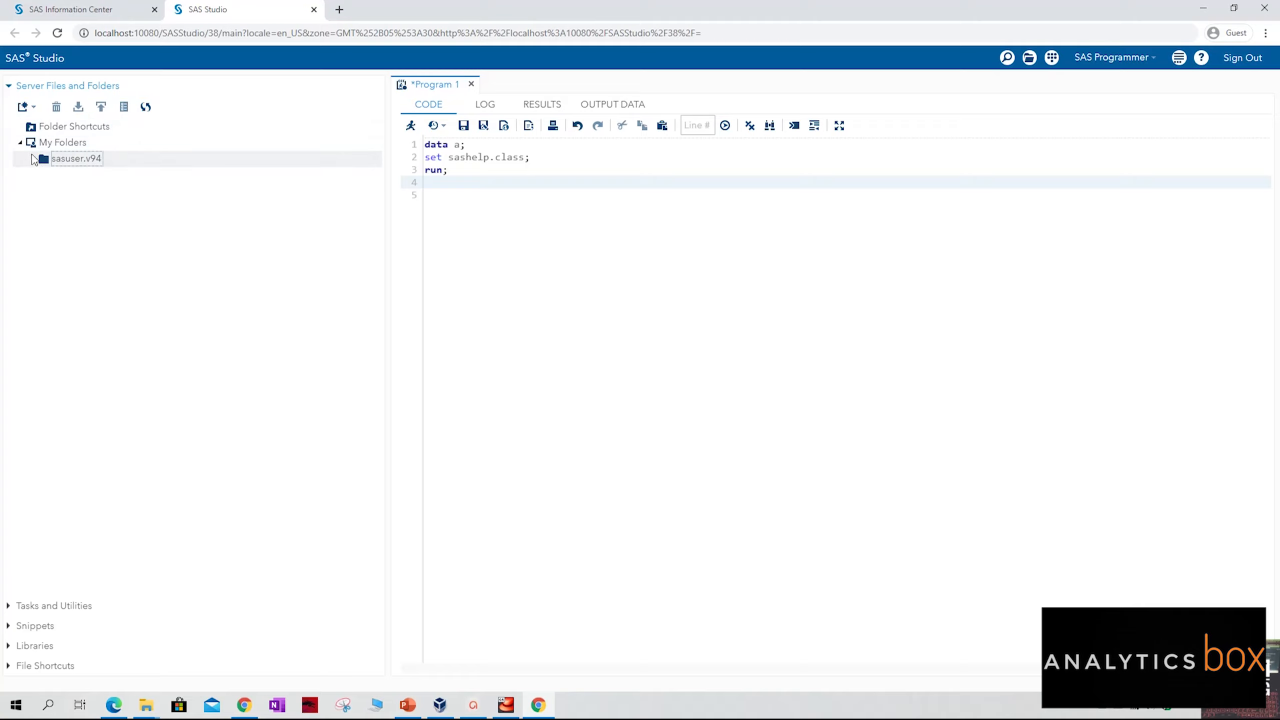
left_click(34, 111)
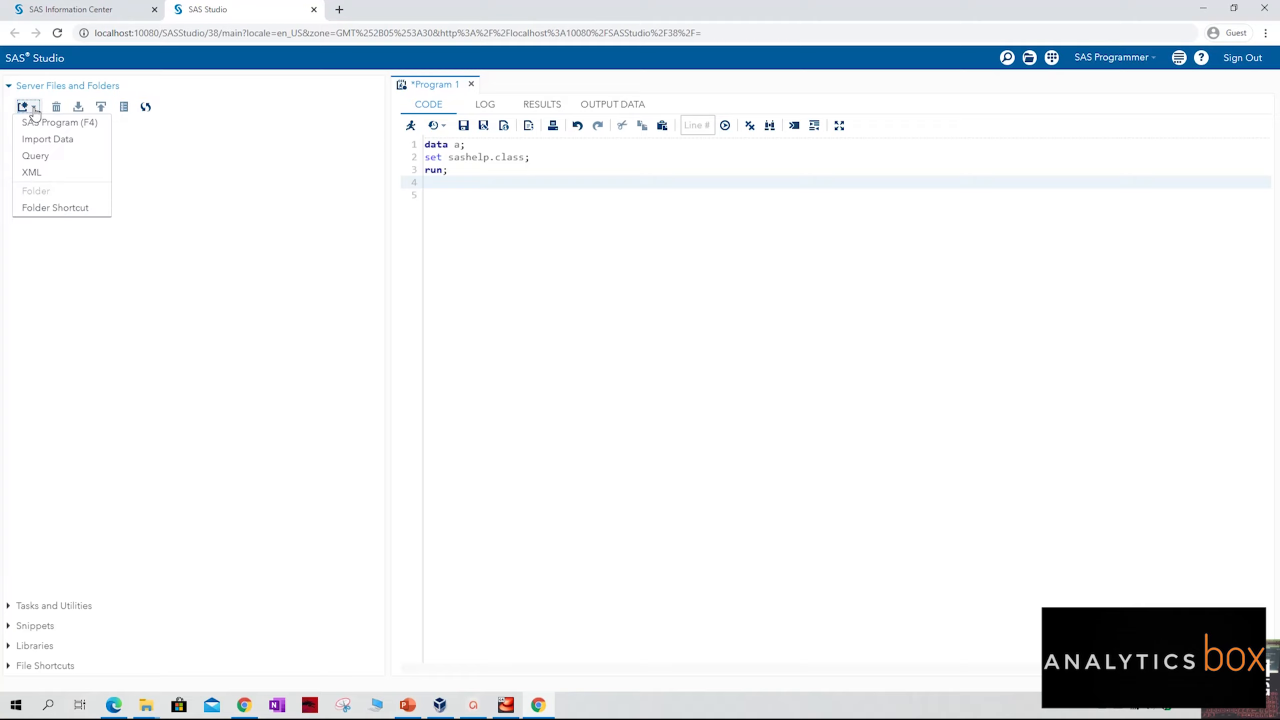
left_click(297, 231)
- Upload used_cars.xlsx from the desktop folder "Learning Python_ SAS_Excel" into My Folders
left_click(76, 142)
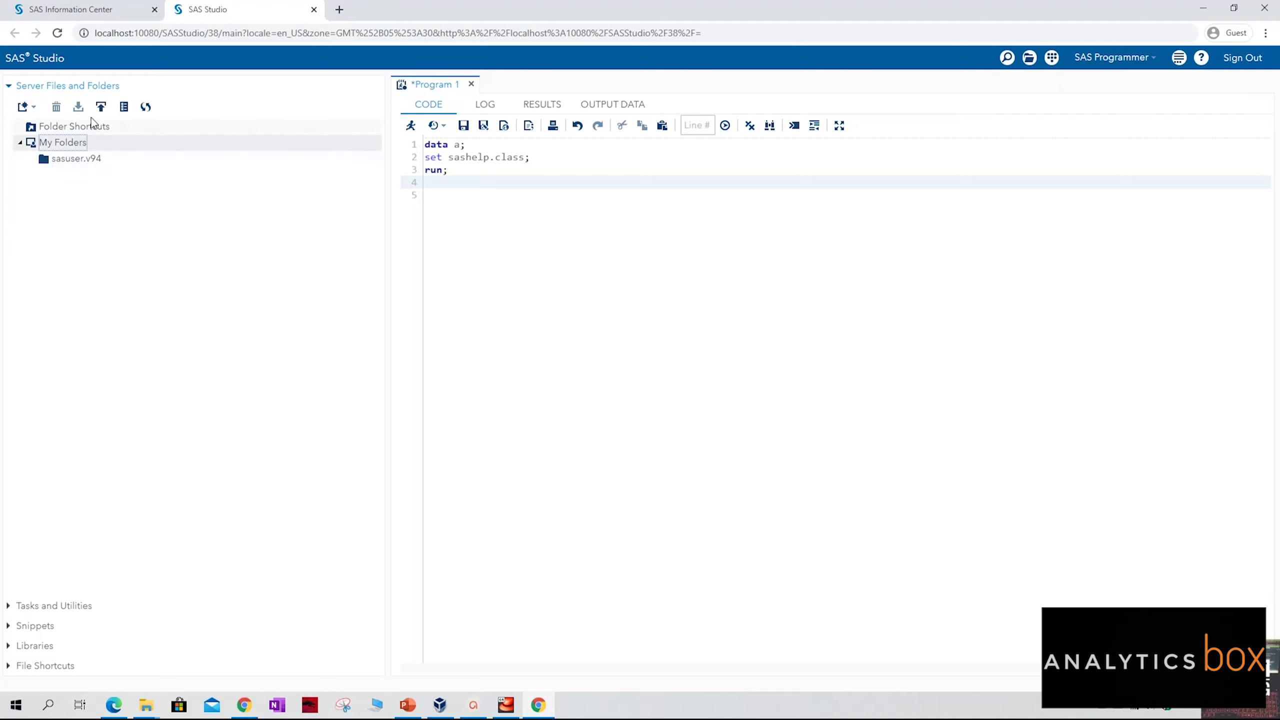
left_click(101, 108)
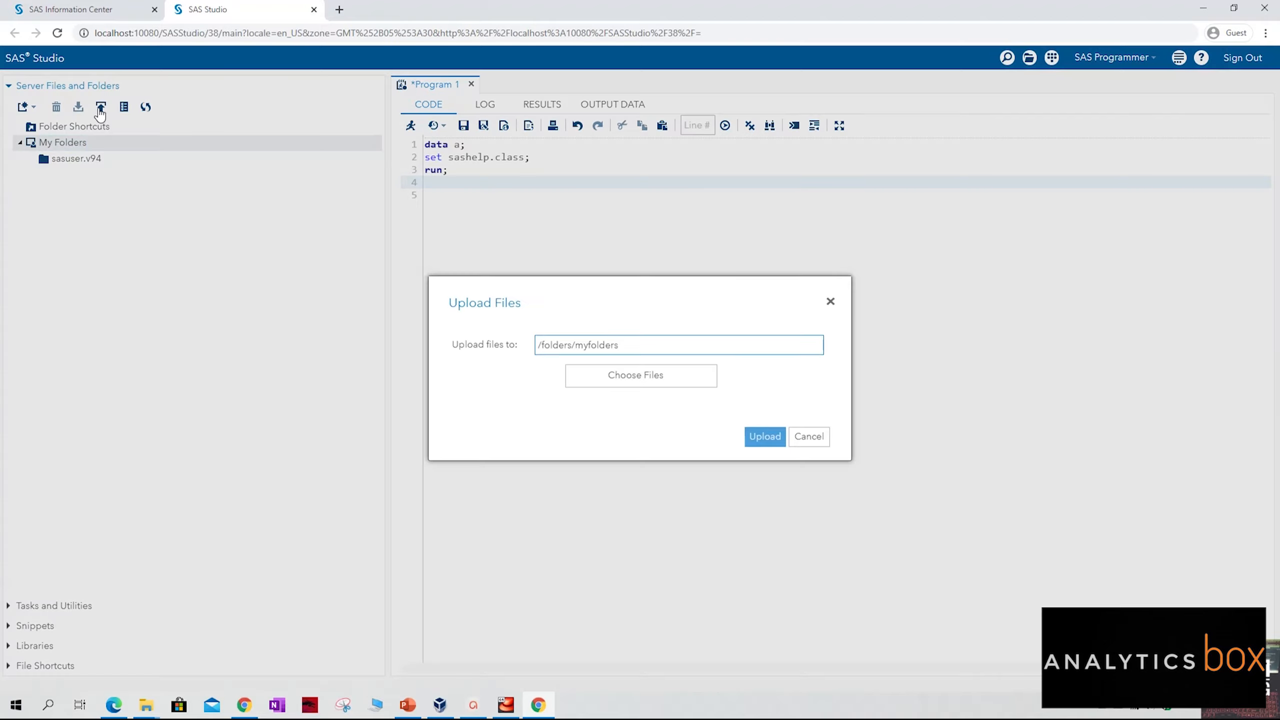
left_click(676, 378)
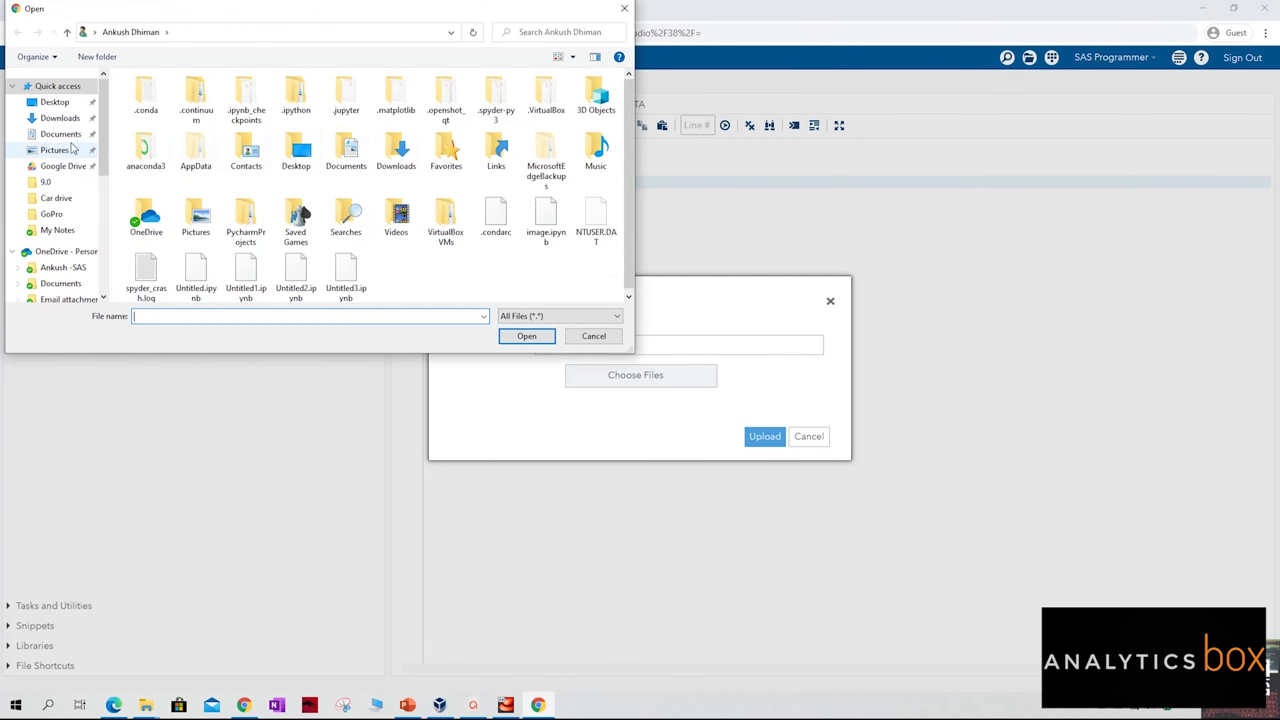
left_click(305, 154)
double_click(305, 154)
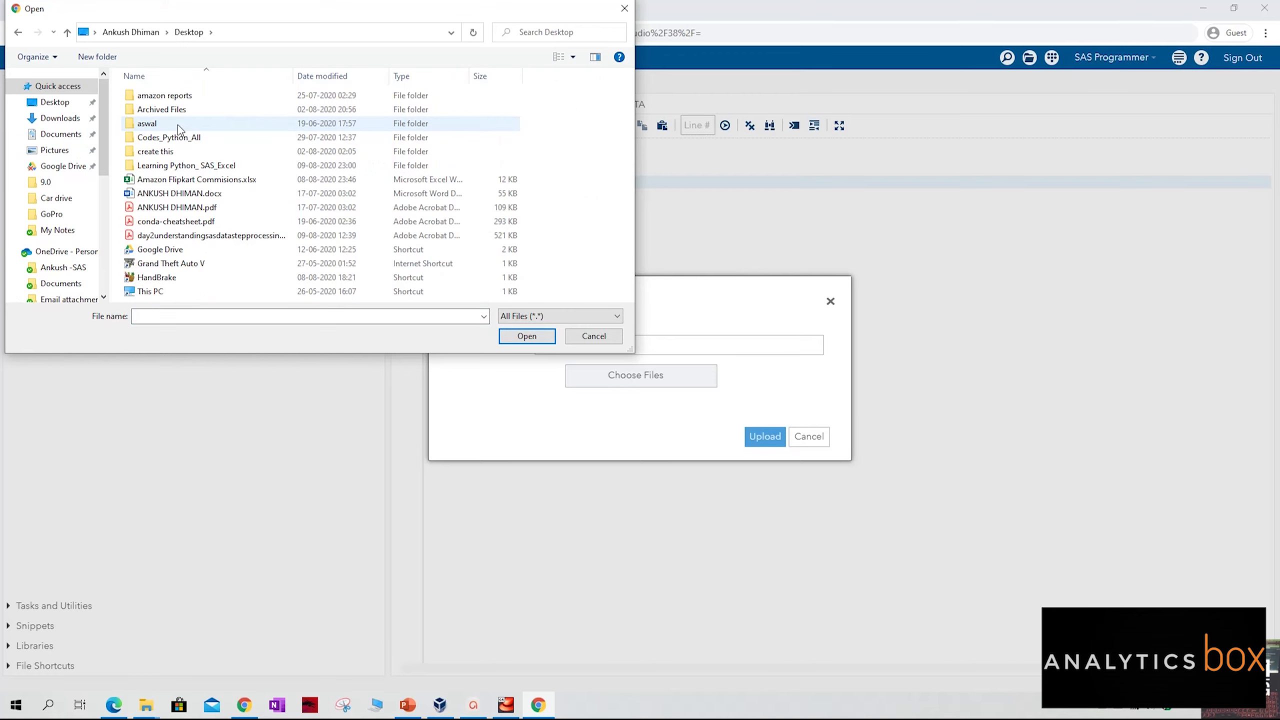
left_click(172, 99)
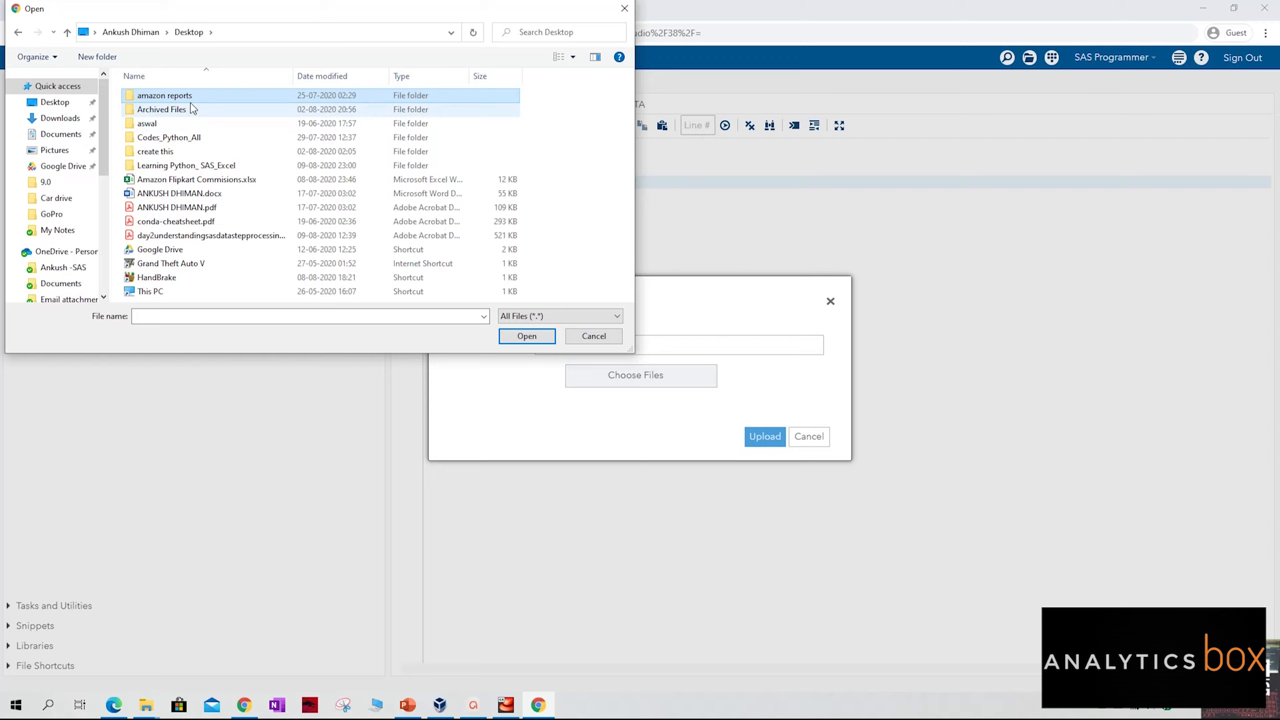
double_click(190, 167)
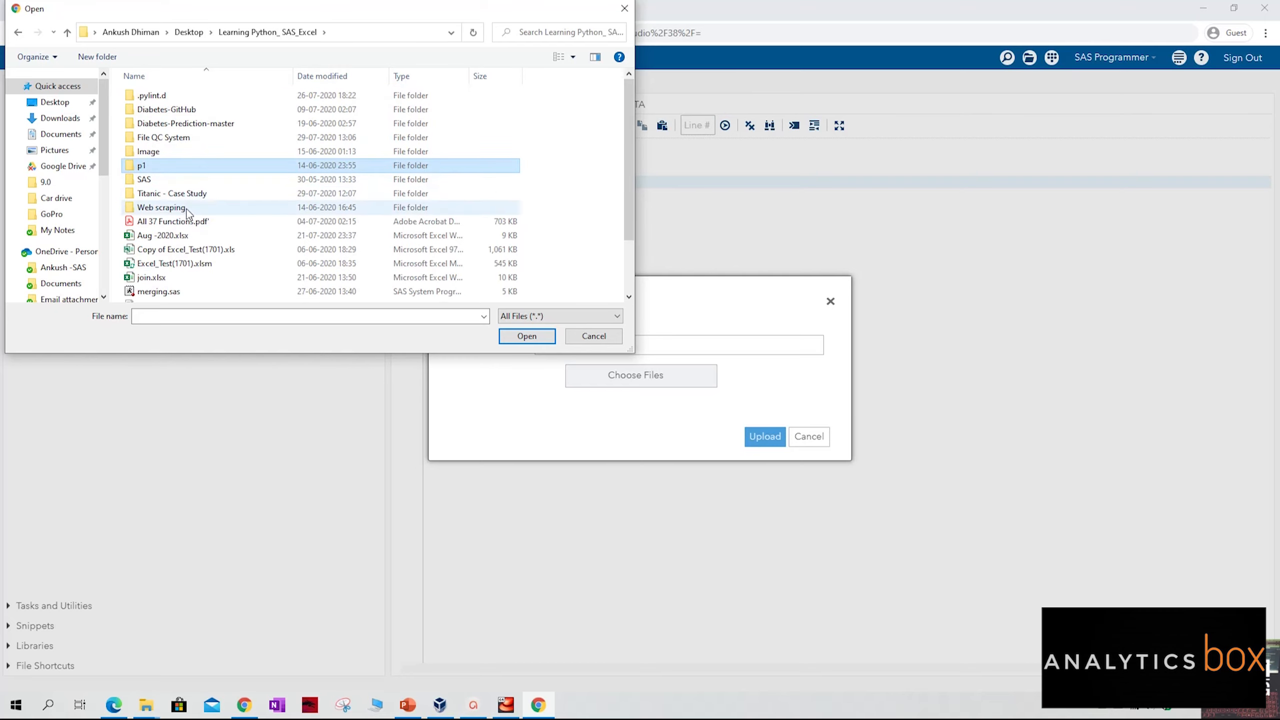
scroll(186, 222, "down", 2)
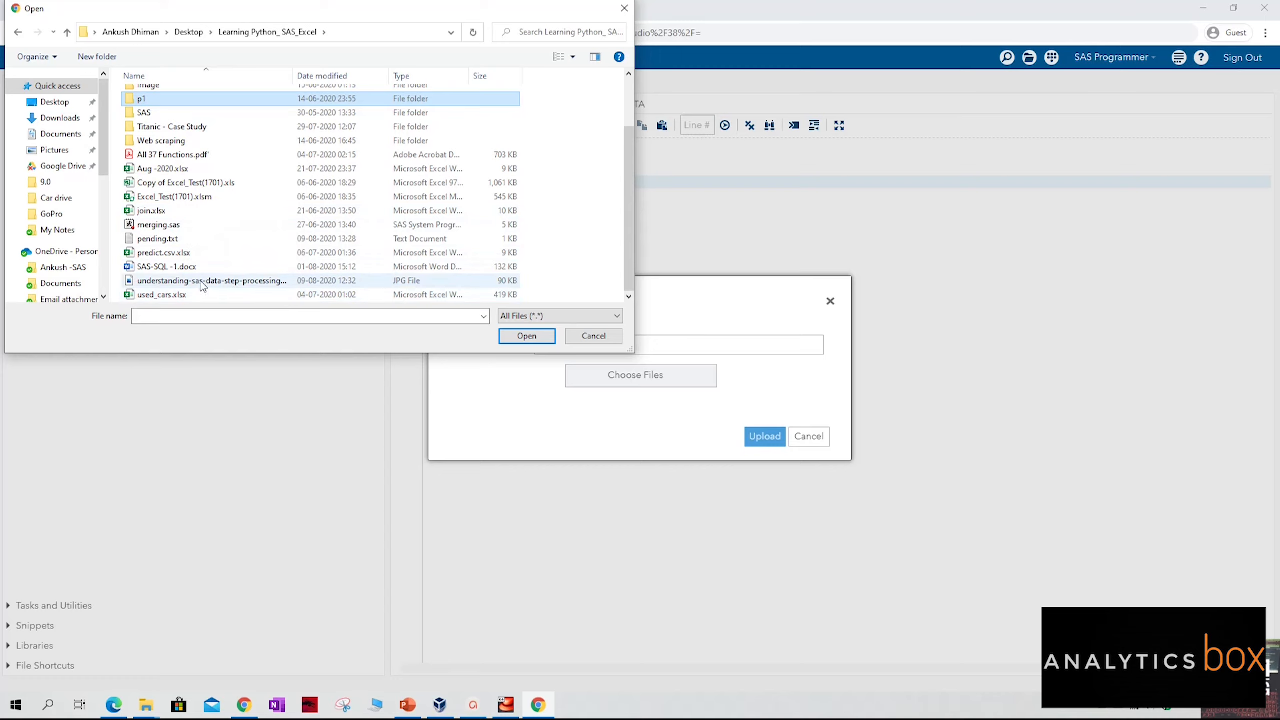
double_click(169, 294)
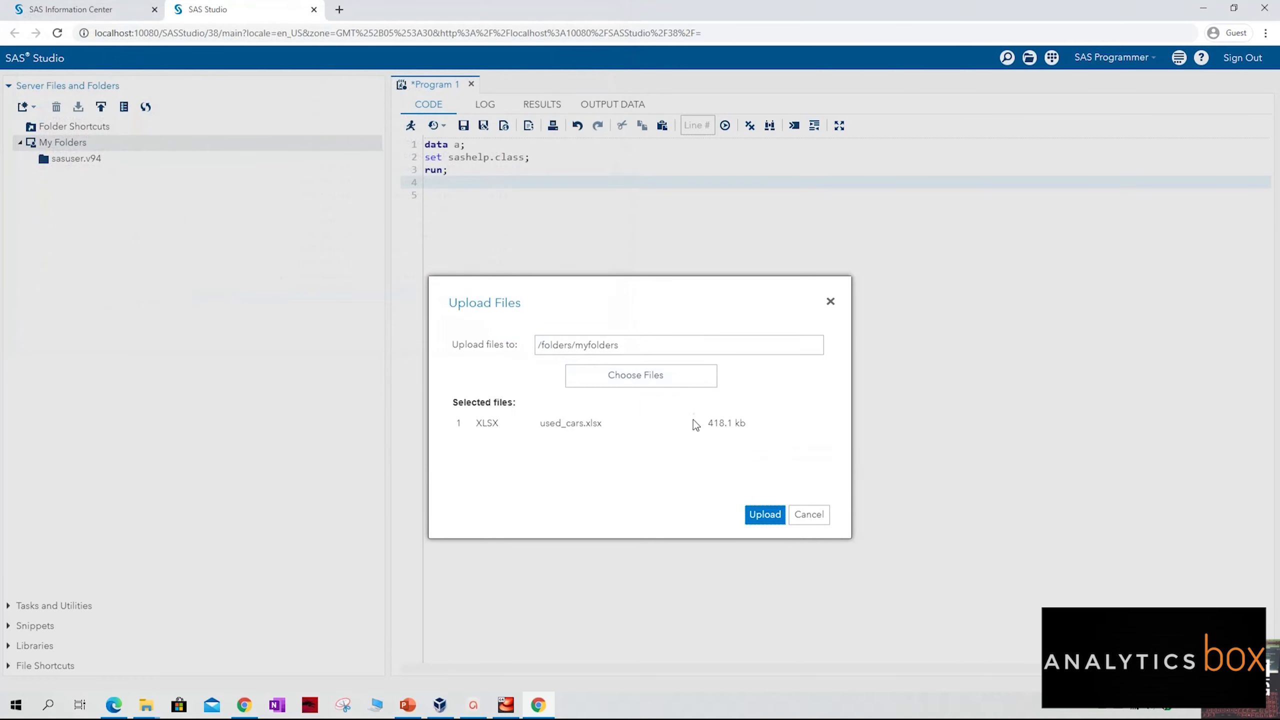
left_click(757, 513)
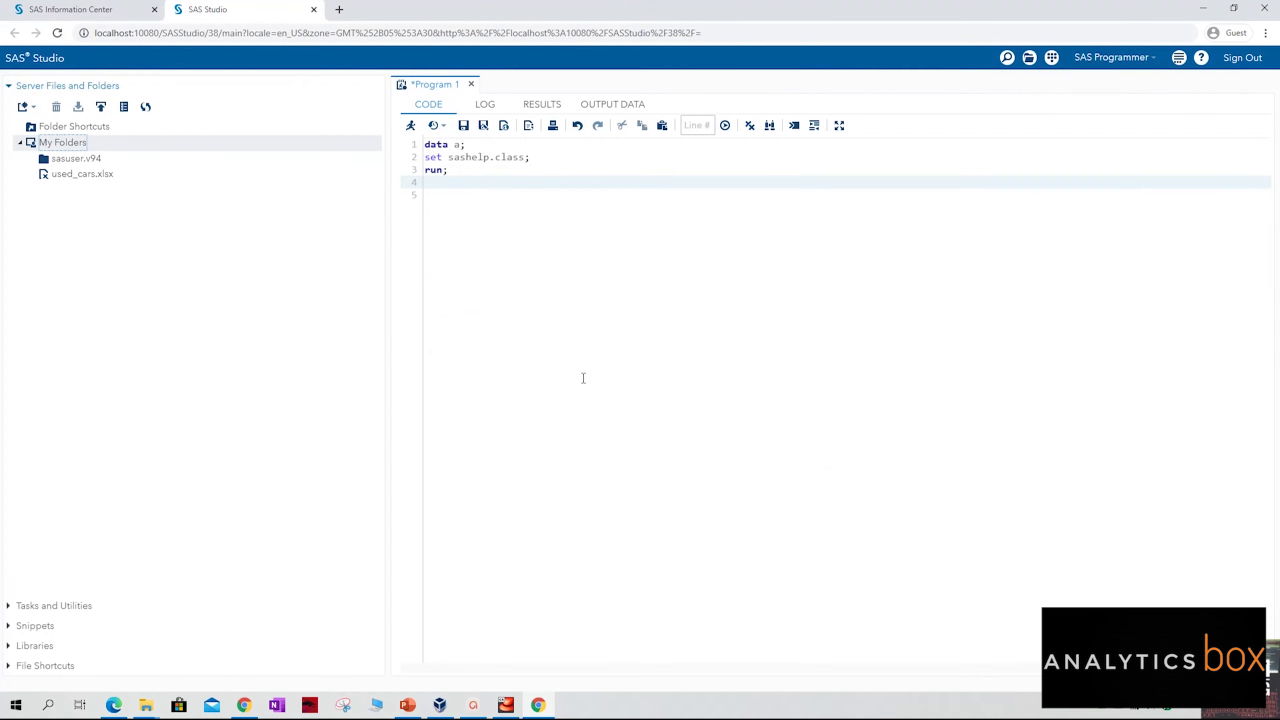
- Select the uploaded used_cars.xlsx and switch to the SASUniversityEdition folder window in File Explorer to check the shared folder
left_click(85, 176)
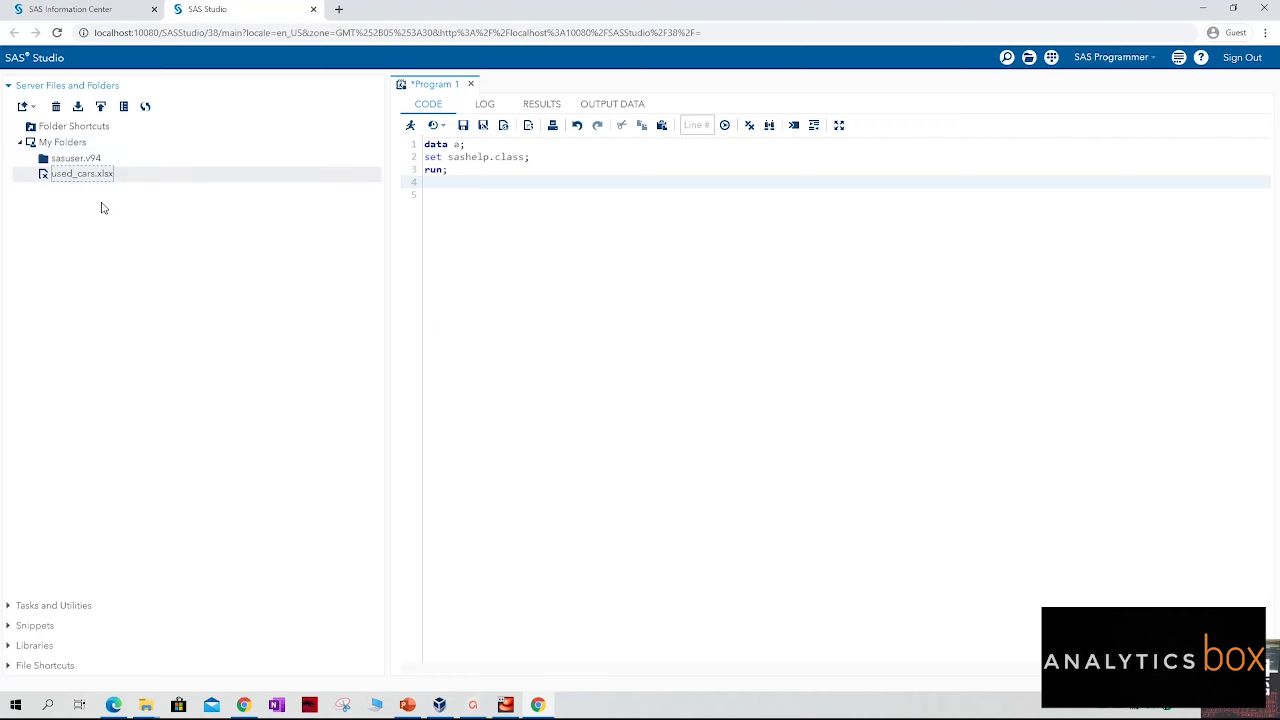
mouse_move(150, 706)
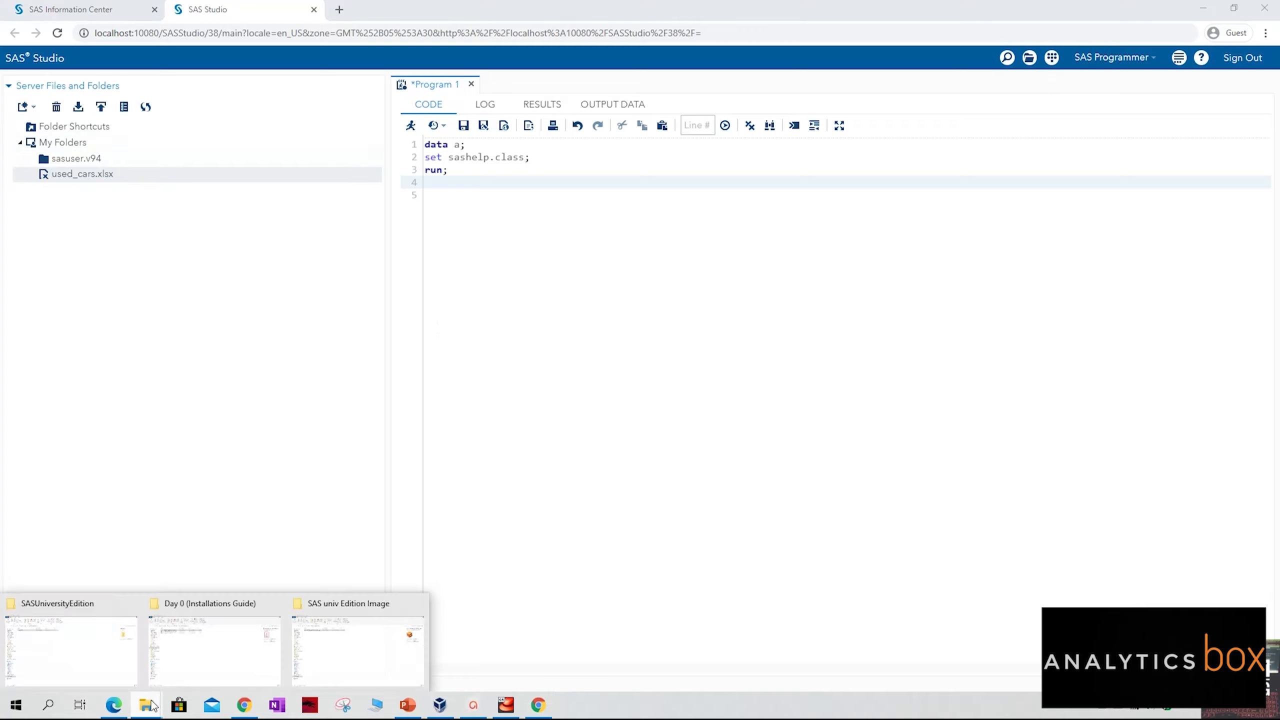
left_click(70, 628)
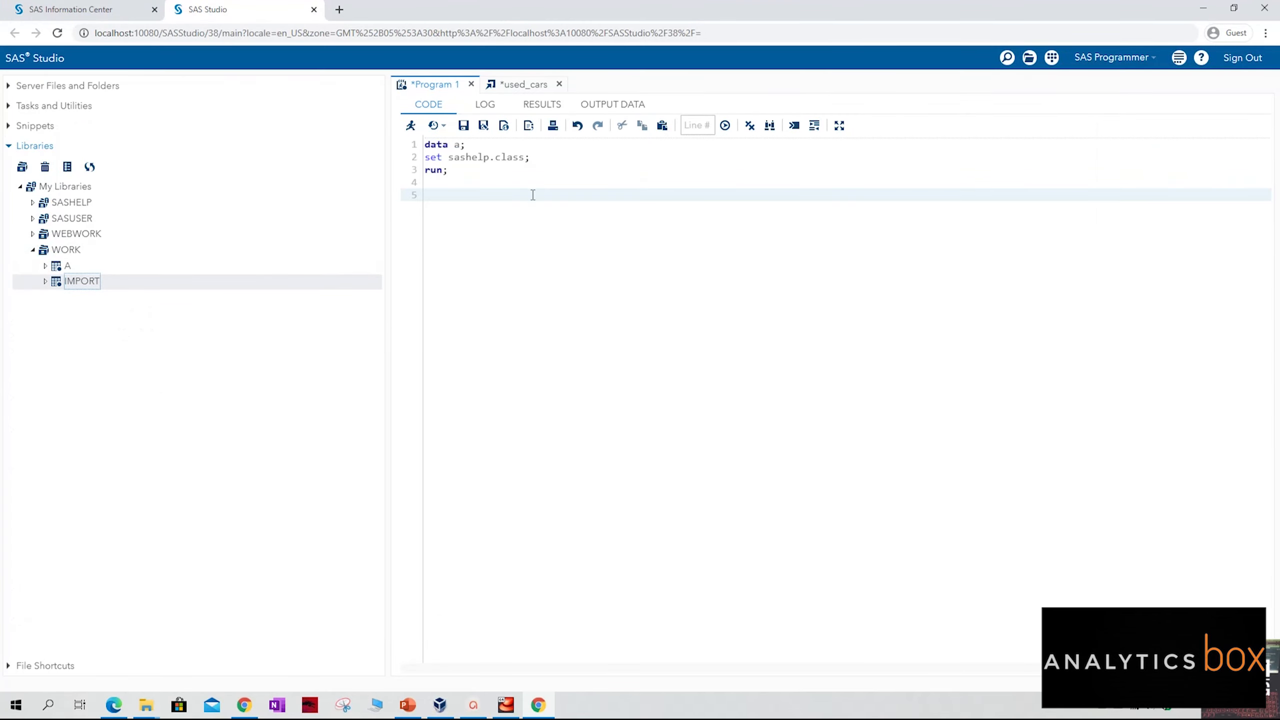
- Add blank lines below the "run;" statement of the DATA step in Program 1
left_click(491, 183)
key("Return")
key("Return")
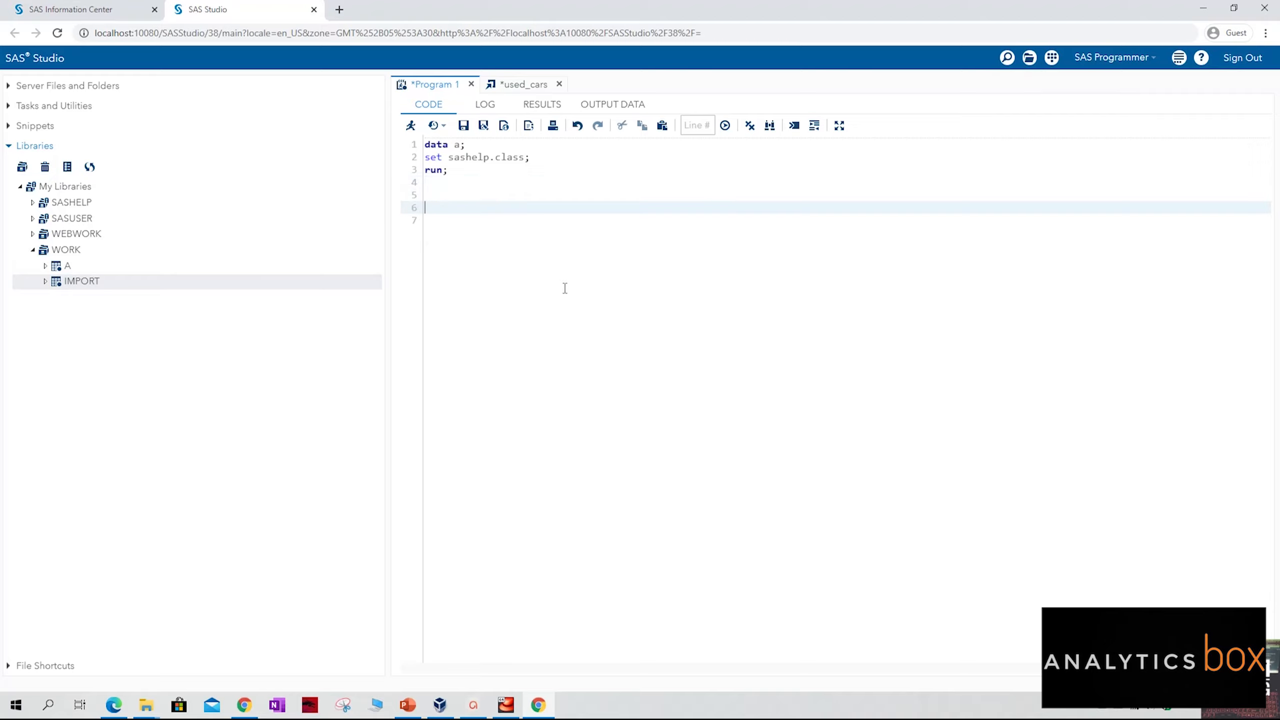